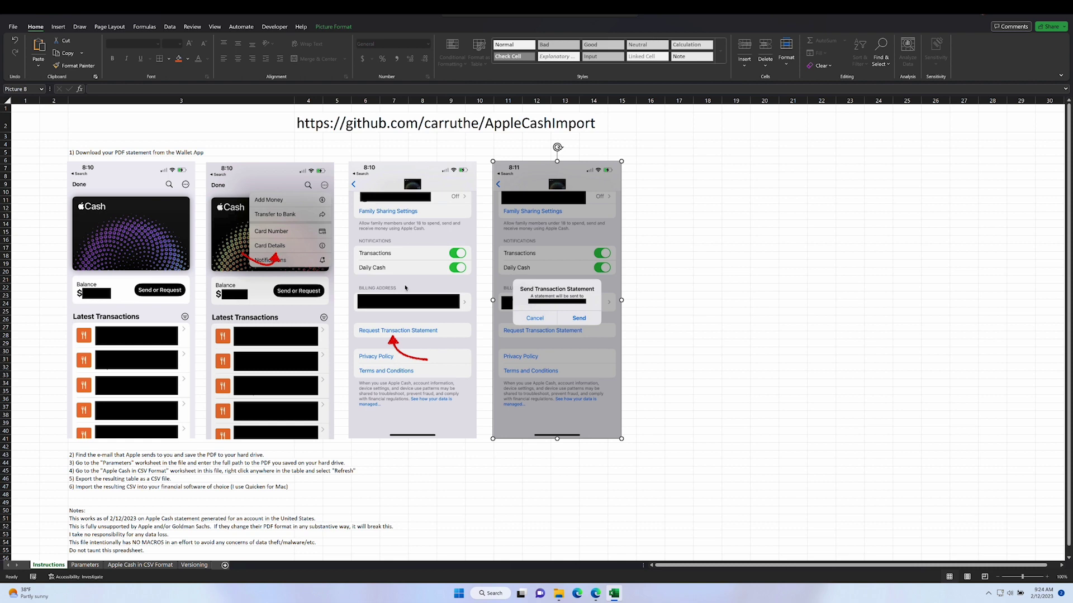
Step: Review the Instructions sheet's pictures for requesting a transaction statement and sending it
click(411, 337)
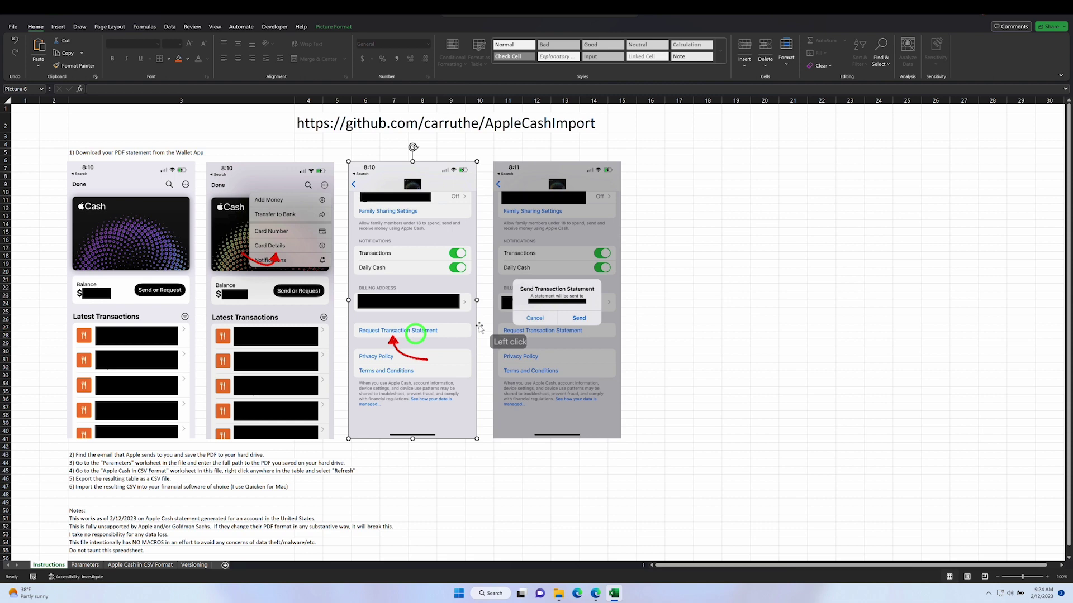
click(575, 267)
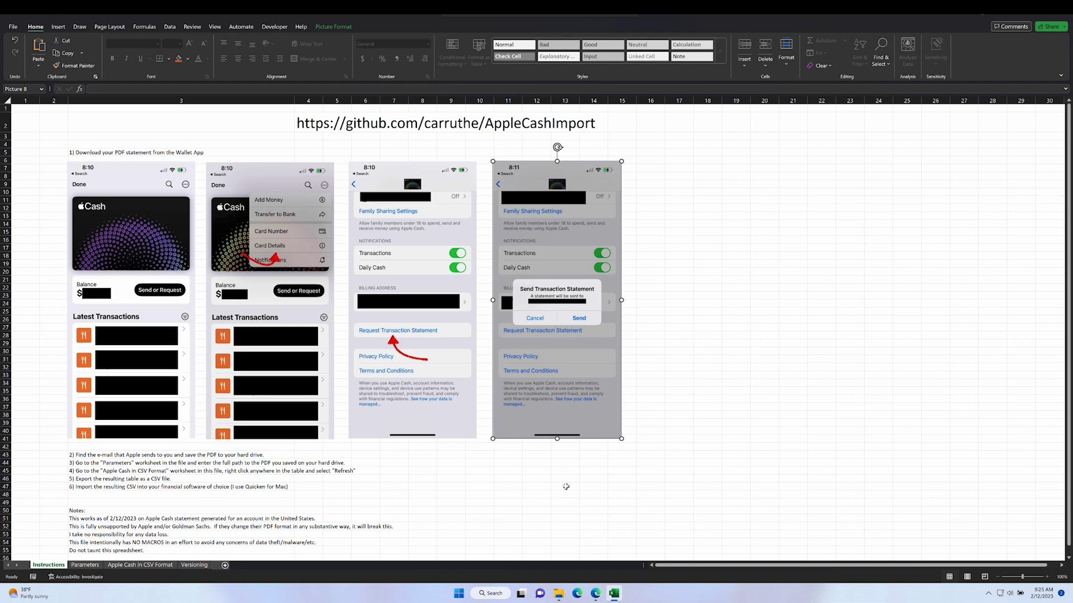
Step: Switch to the Apple Cash statement PDF in Edge and read its 2023 summary, January 2023 and February 2023 statements
mouse_move(594, 591)
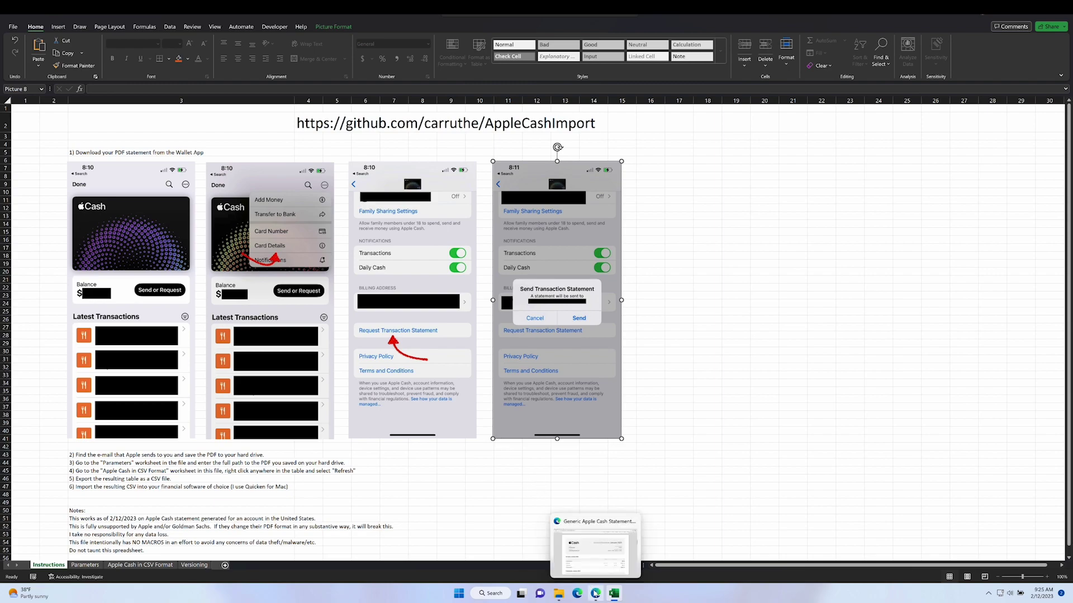
click(597, 551)
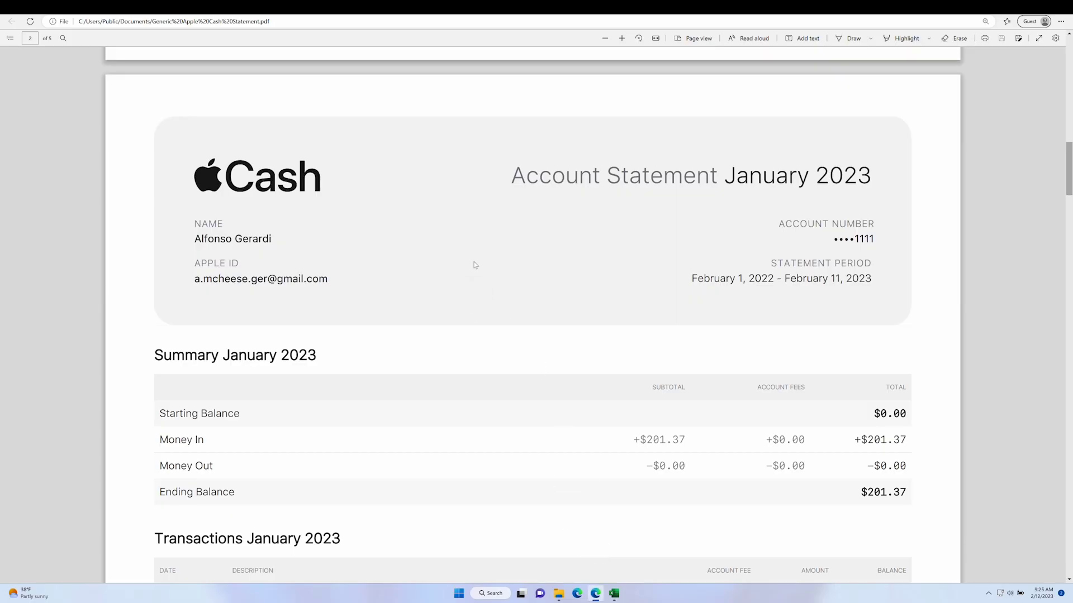
scroll(475, 279, up, 10)
scroll(474, 272, up, 4)
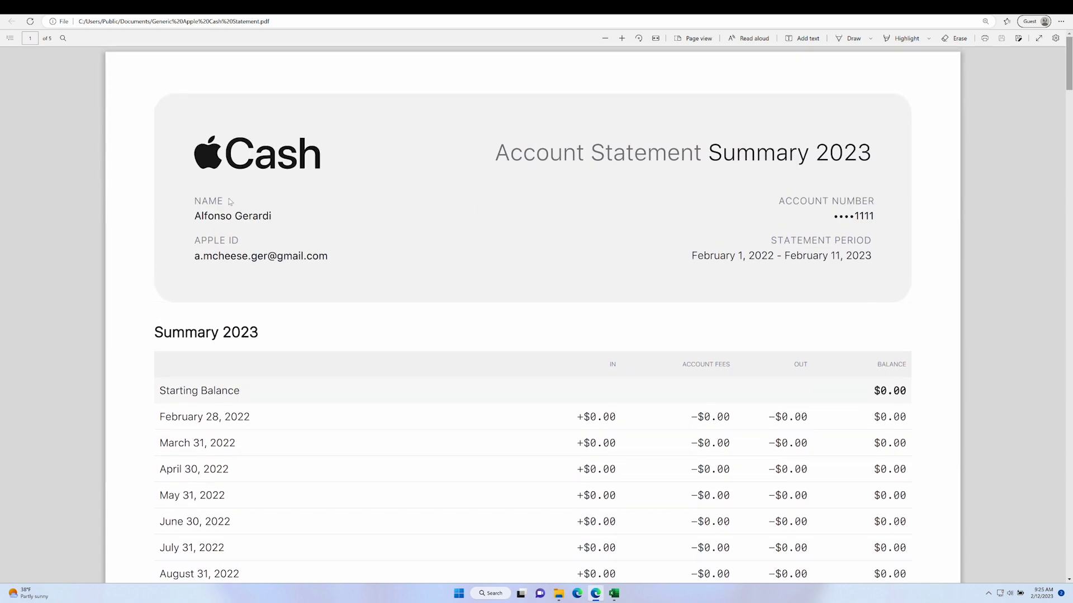
drag(195, 216, 271, 216)
scroll(417, 268, down, 12)
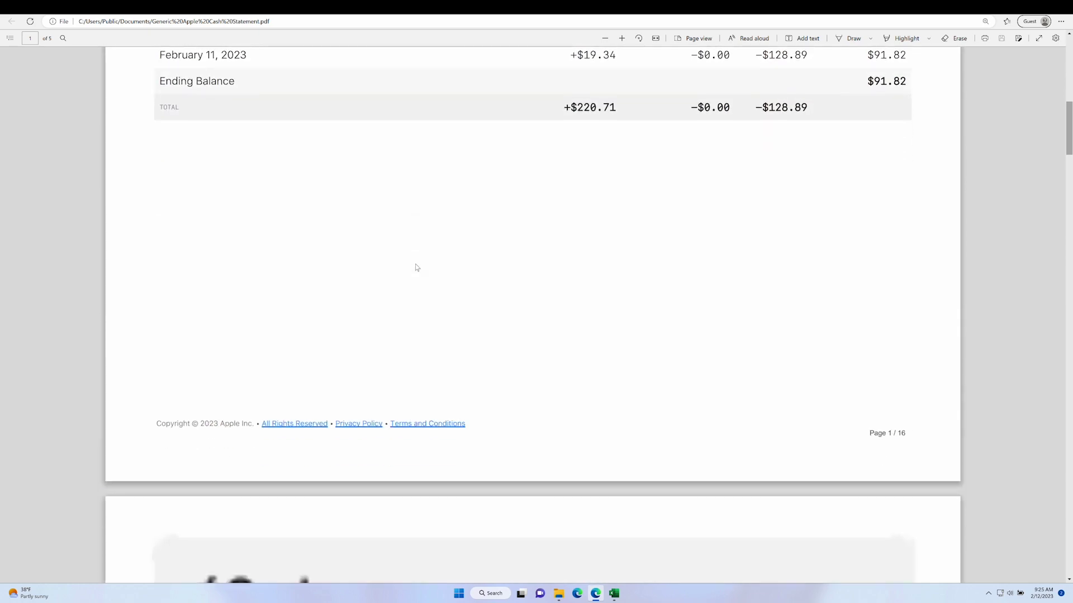
scroll(416, 268, down, 8)
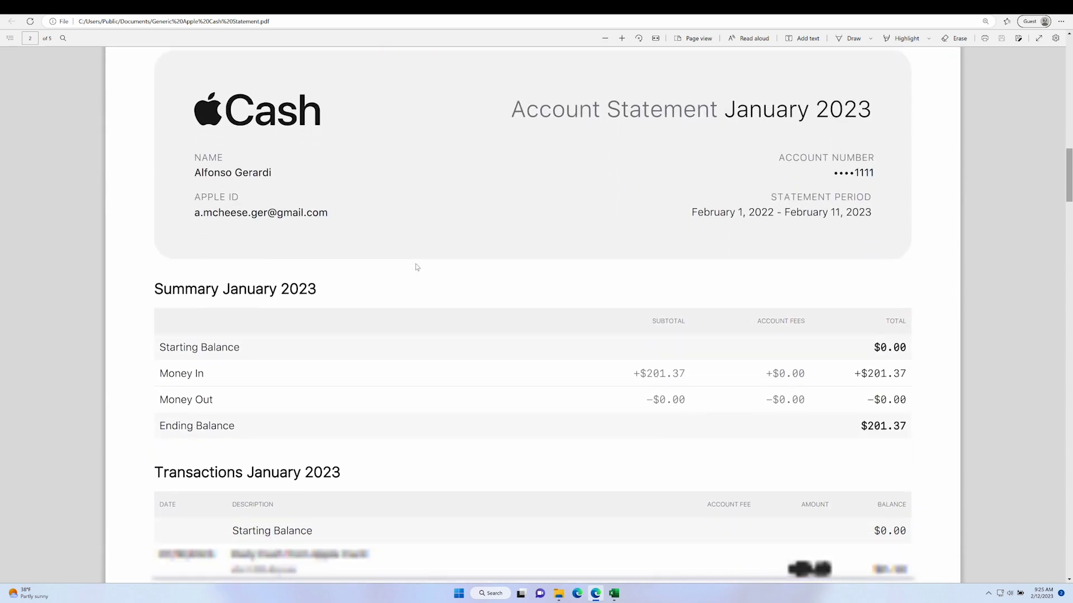
scroll(416, 267, down, 3)
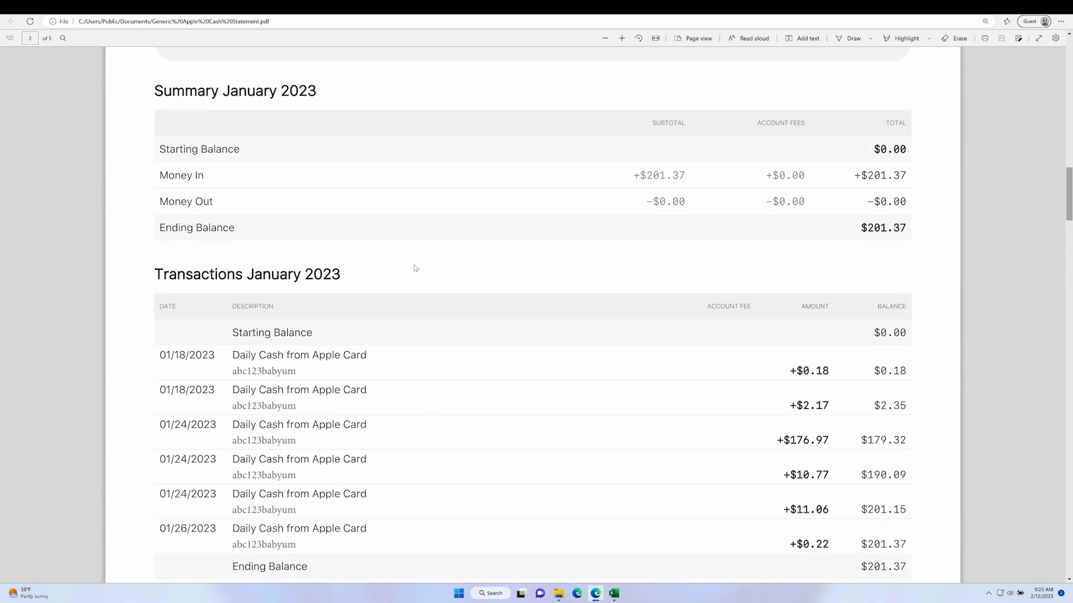
scroll(437, 316, down, 3)
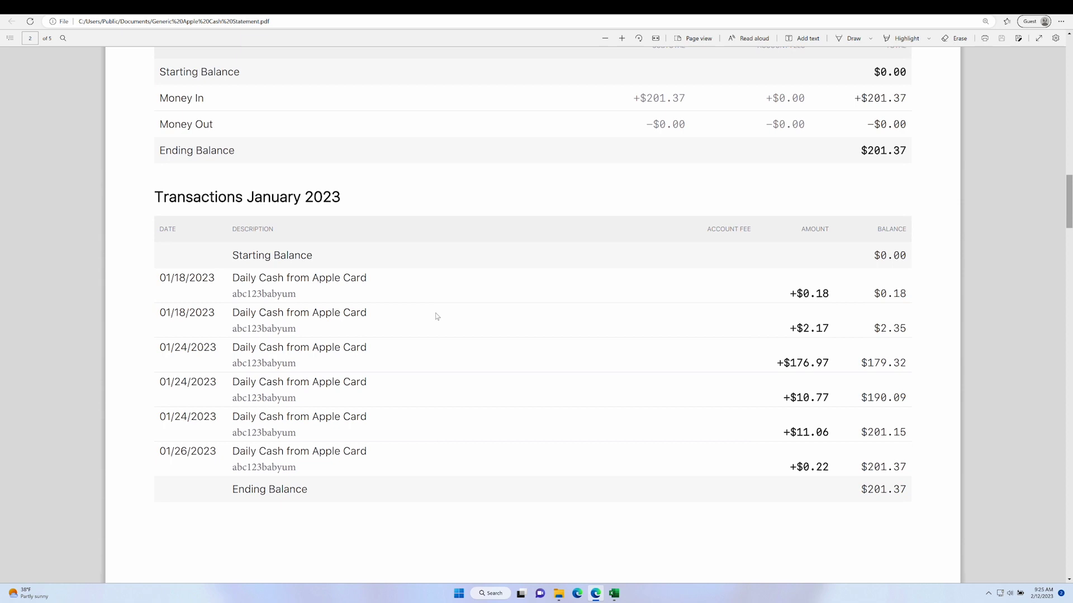
scroll(437, 316, down, 1)
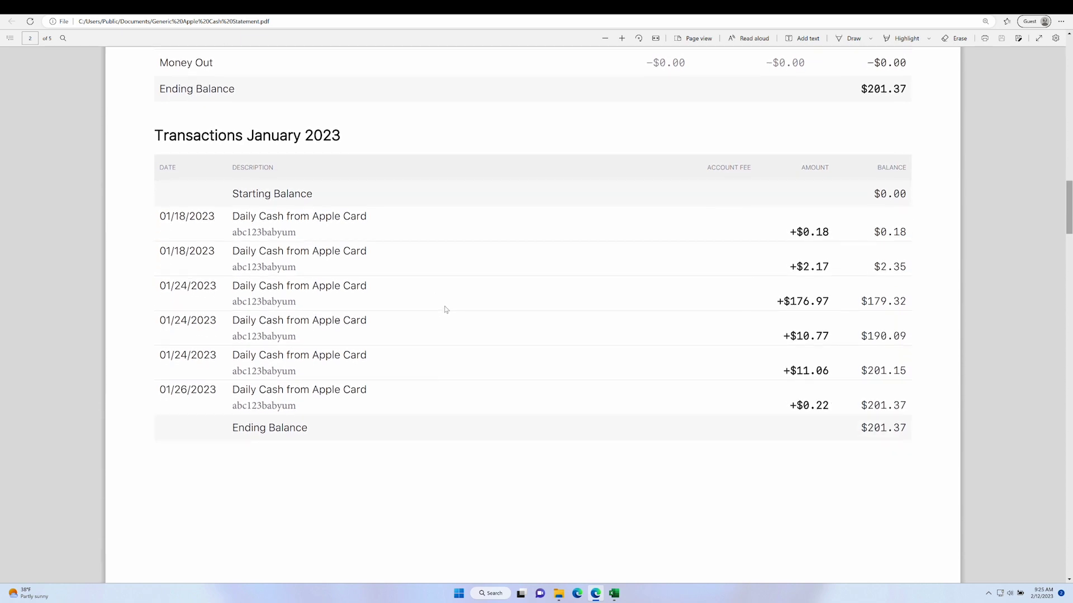
scroll(427, 393, down, 5)
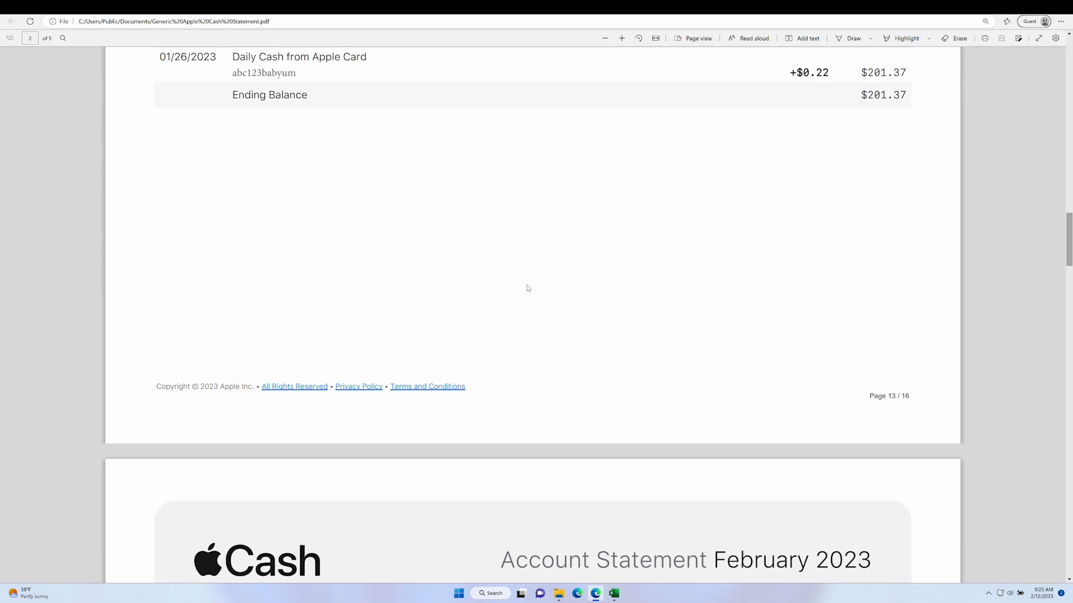
scroll(582, 328, down, 3)
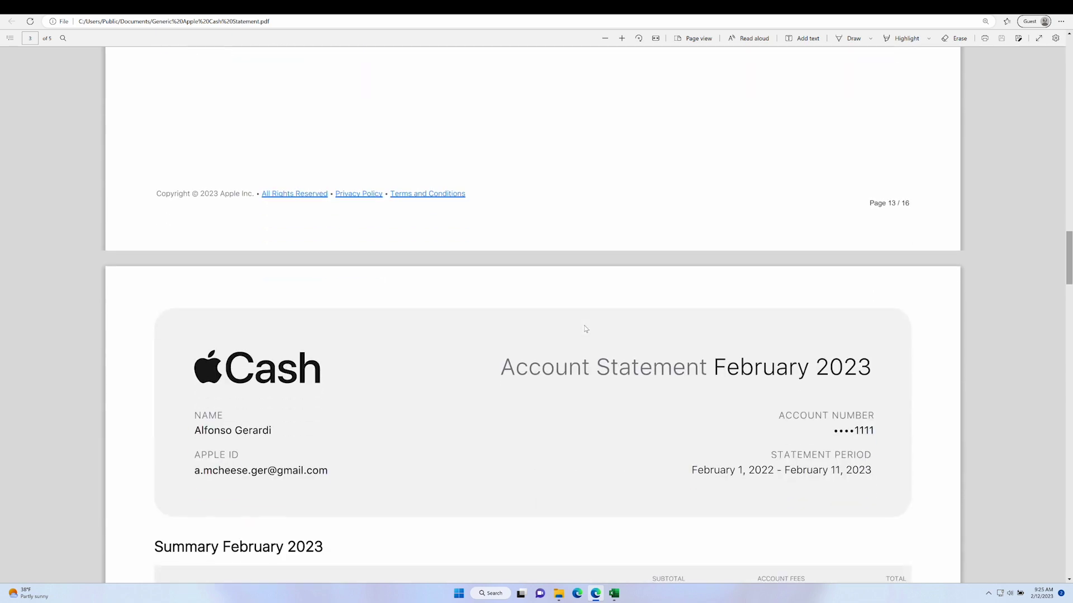
scroll(542, 327, down, 4)
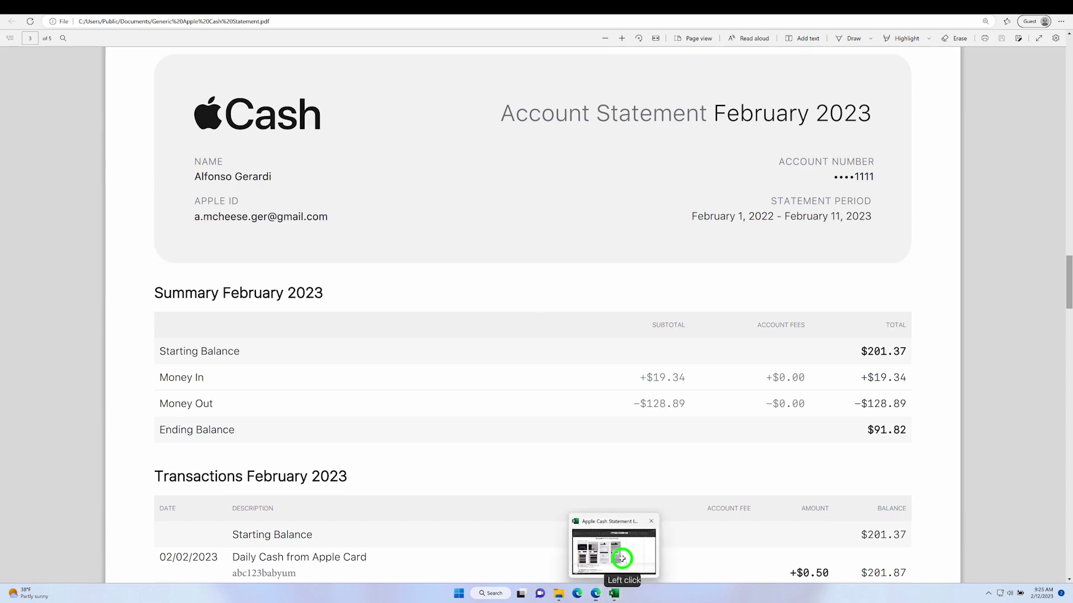
Step: Return to the Excel workbook and review the no-macros note, the GitHub address and the Versioning sheet, ending on the Instructions sheet
click(619, 596)
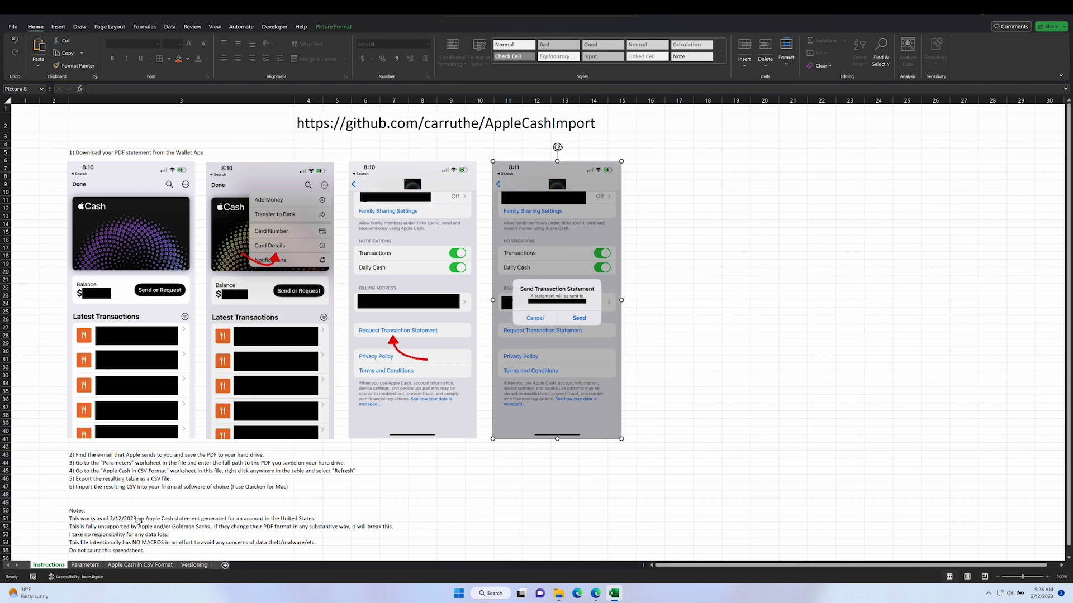
click(86, 542)
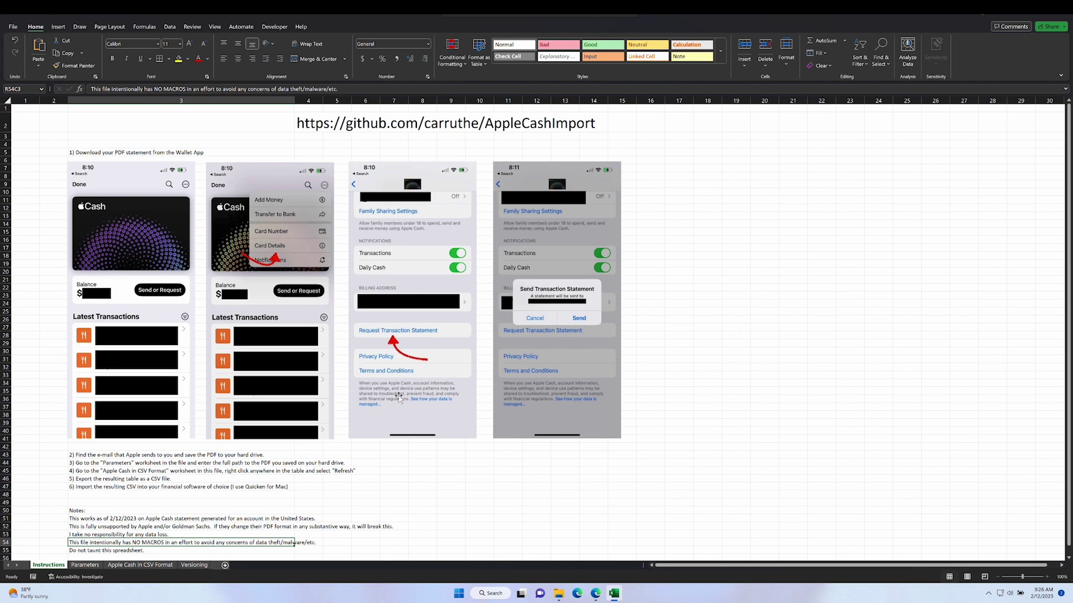
click(323, 128)
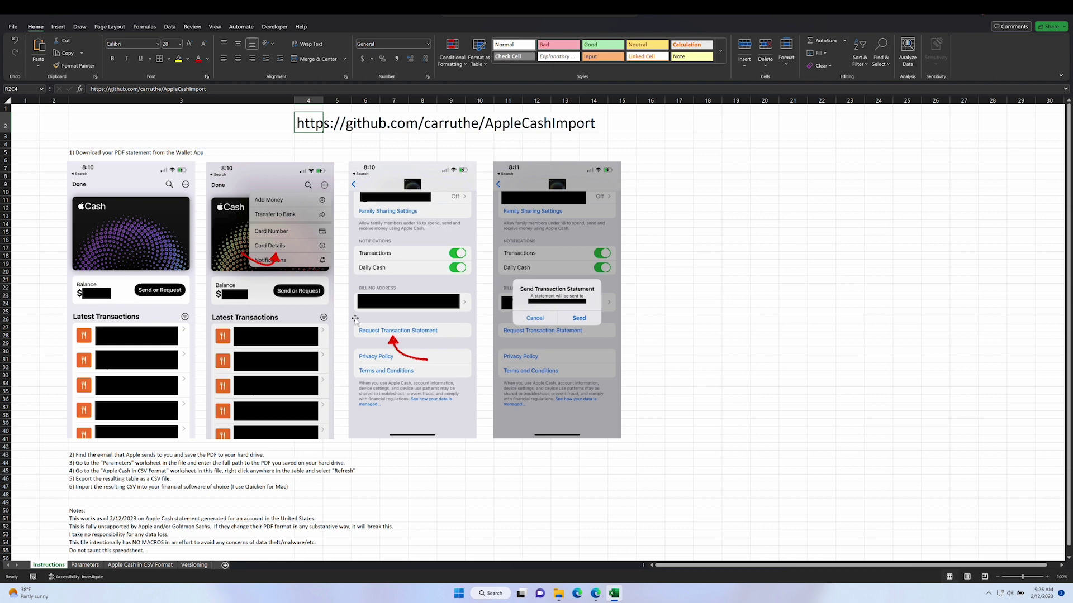
click(195, 565)
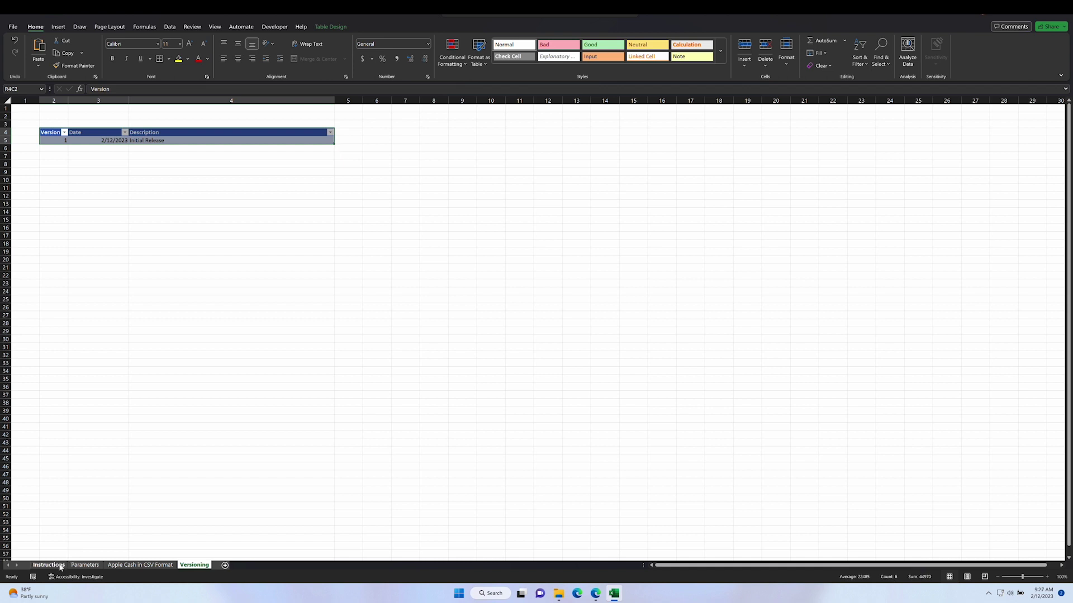
click(59, 565)
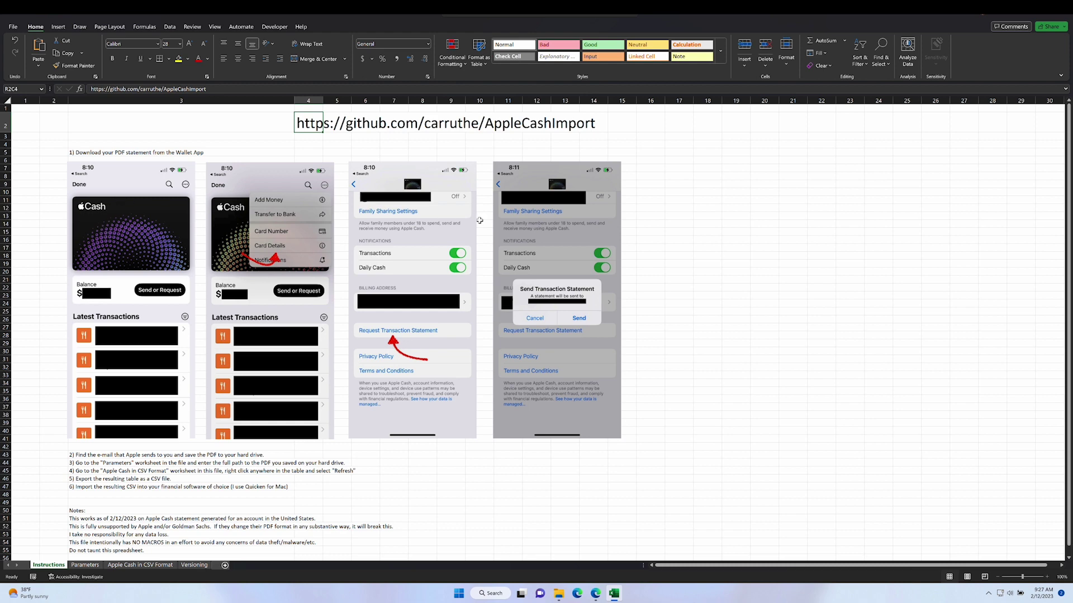
Step: Check the February 2023 page of the PDF statement in Edge again and return to the Excel workbook
mouse_move(595, 594)
click(605, 569)
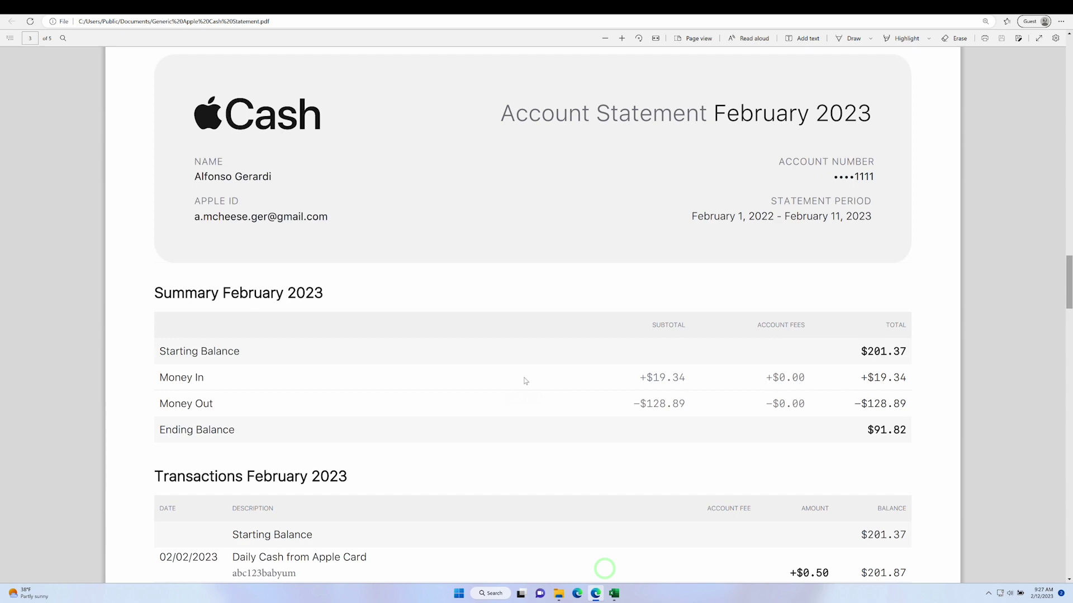
mouse_move(614, 593)
click(611, 551)
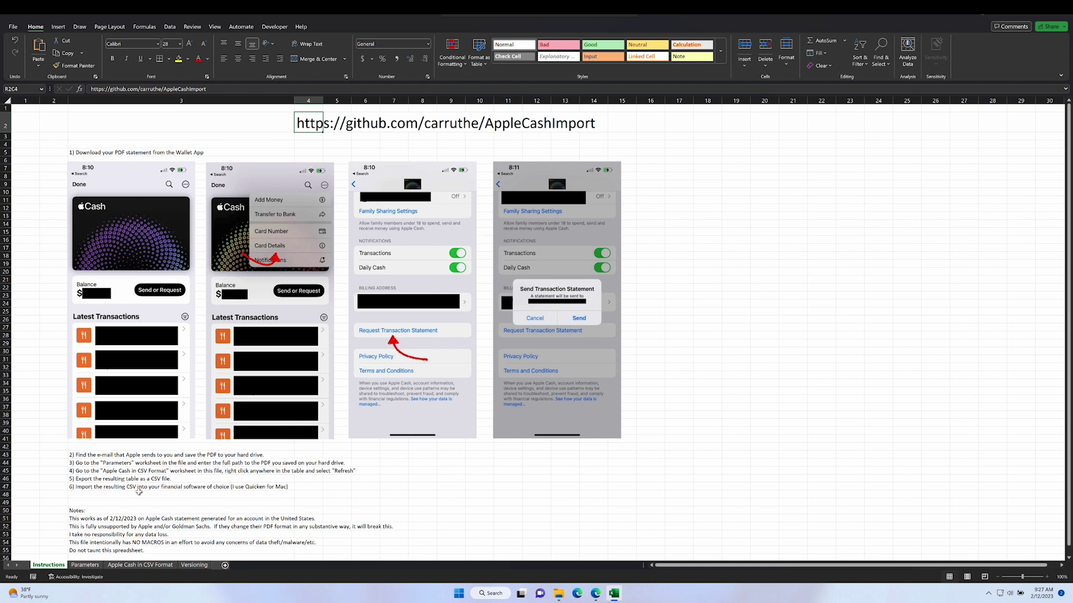
Step: Check the PDF statement path on the Parameters sheet and refresh the transaction table on the Apple Cash in CSV Format sheet
click(88, 566)
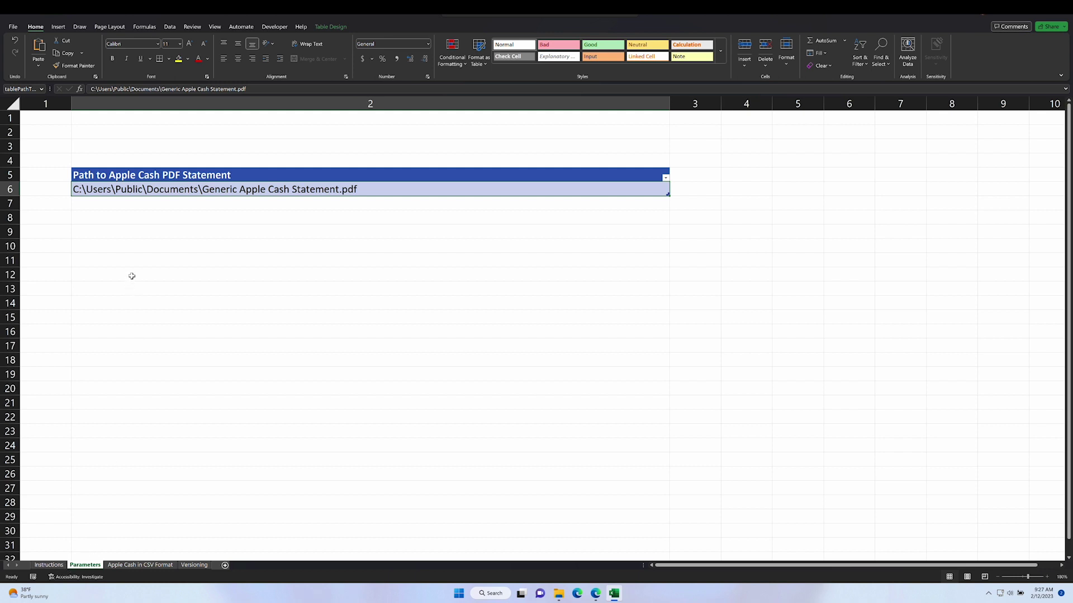
click(111, 190)
click(145, 566)
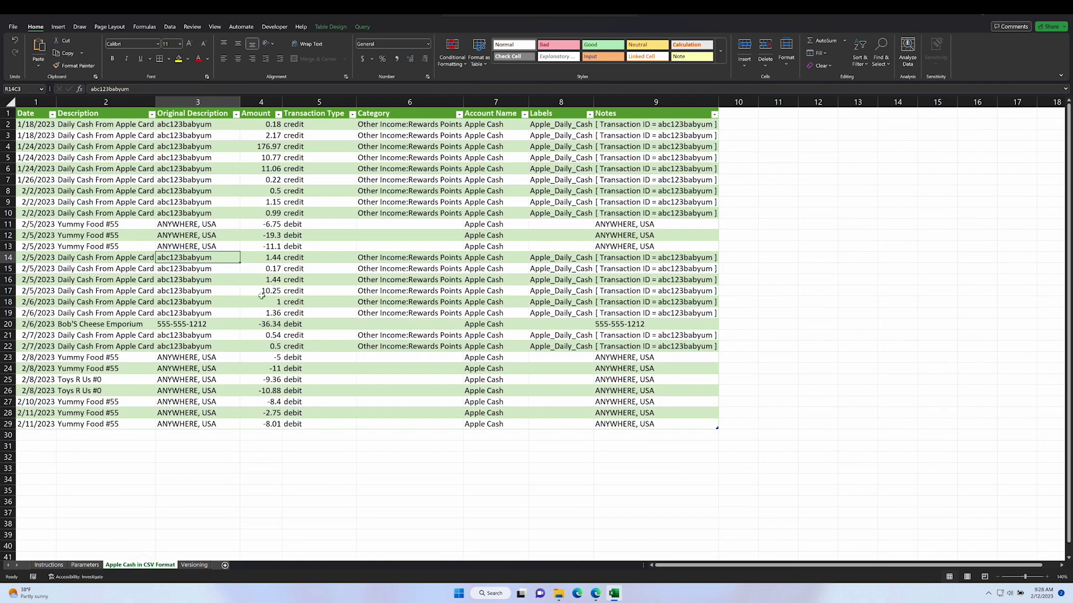
click(191, 213)
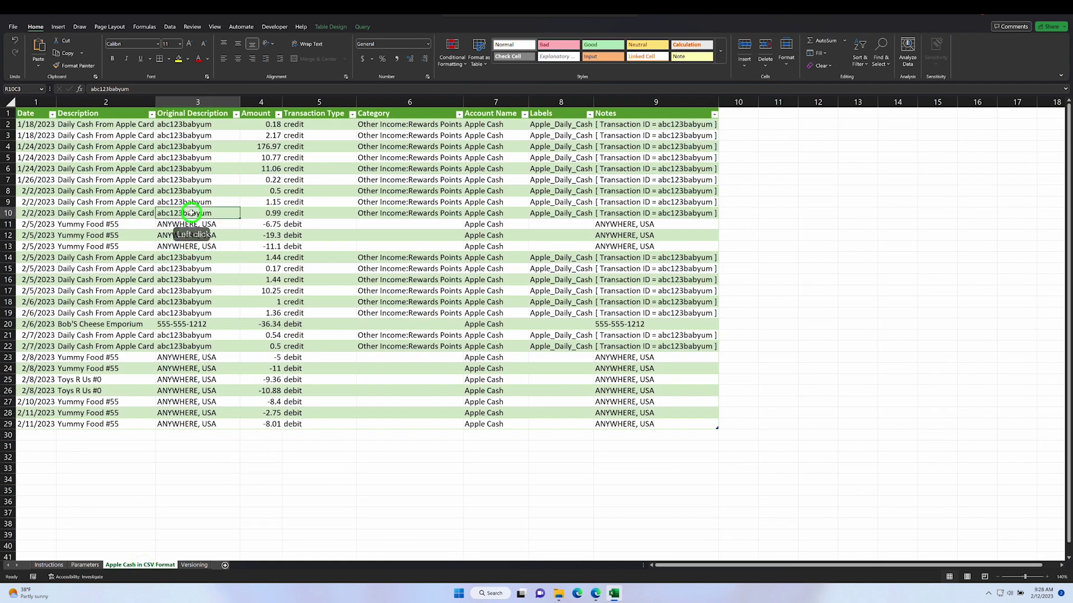
right_click(192, 213)
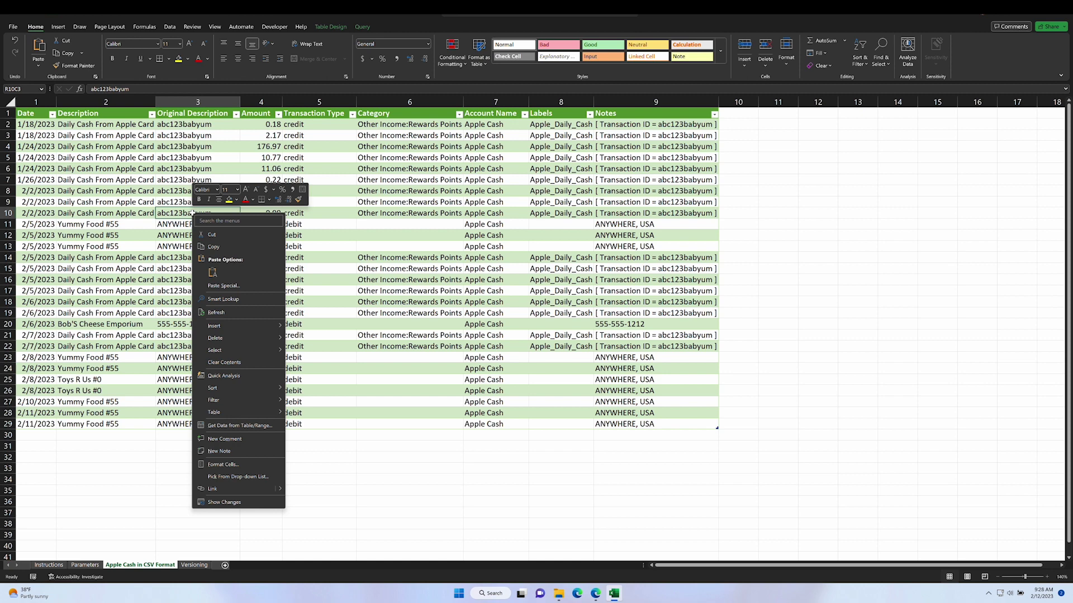
click(221, 314)
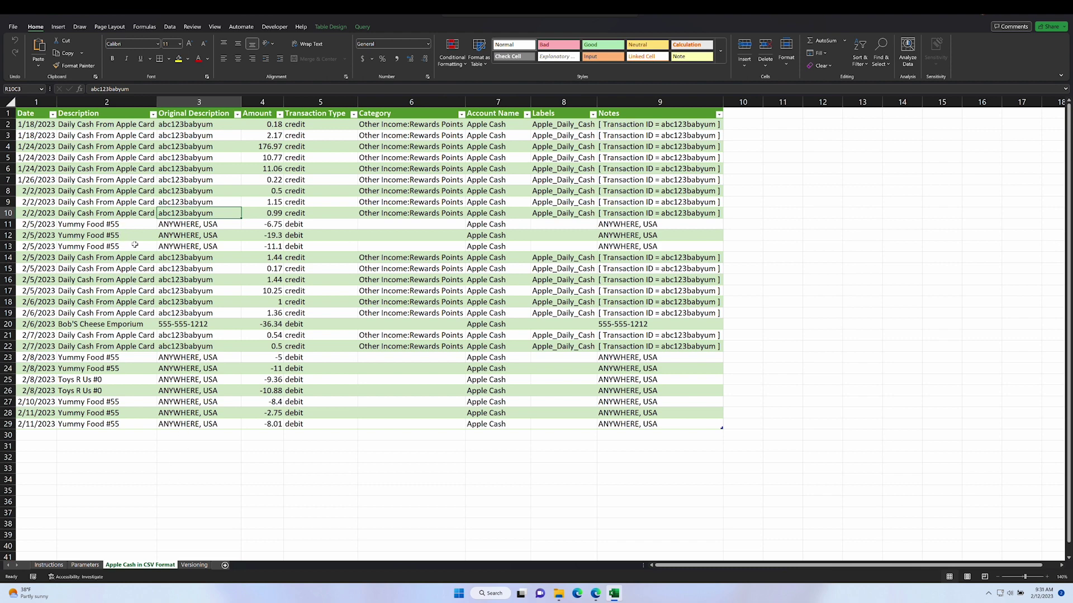
Step: Export only the active sheet as the comma-delimited CSV file Apple Cash Statement Import in the Temp folder, replacing the existing file
click(16, 28)
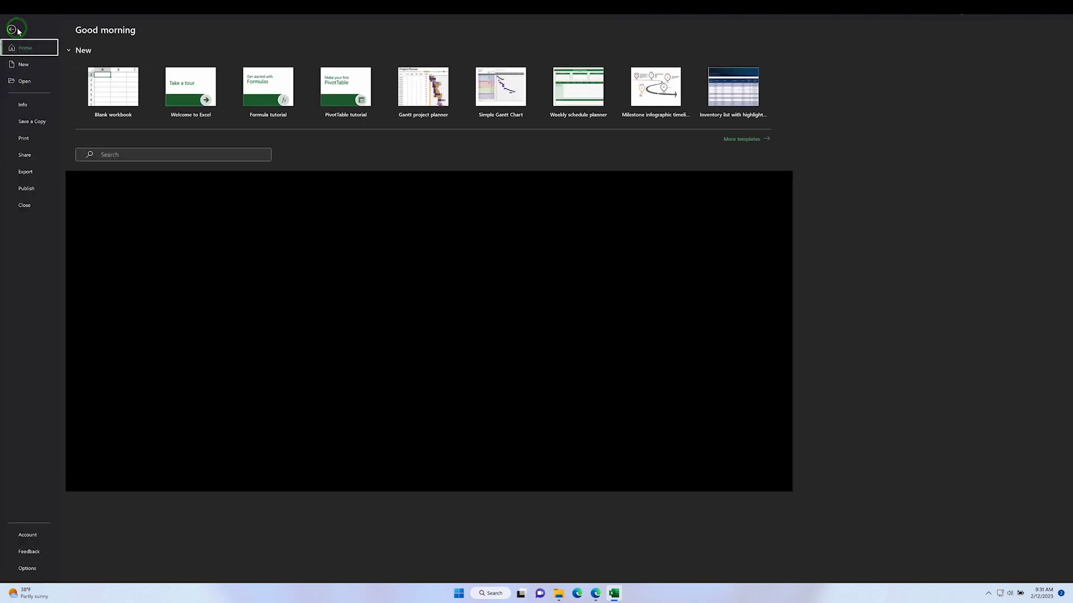
click(25, 171)
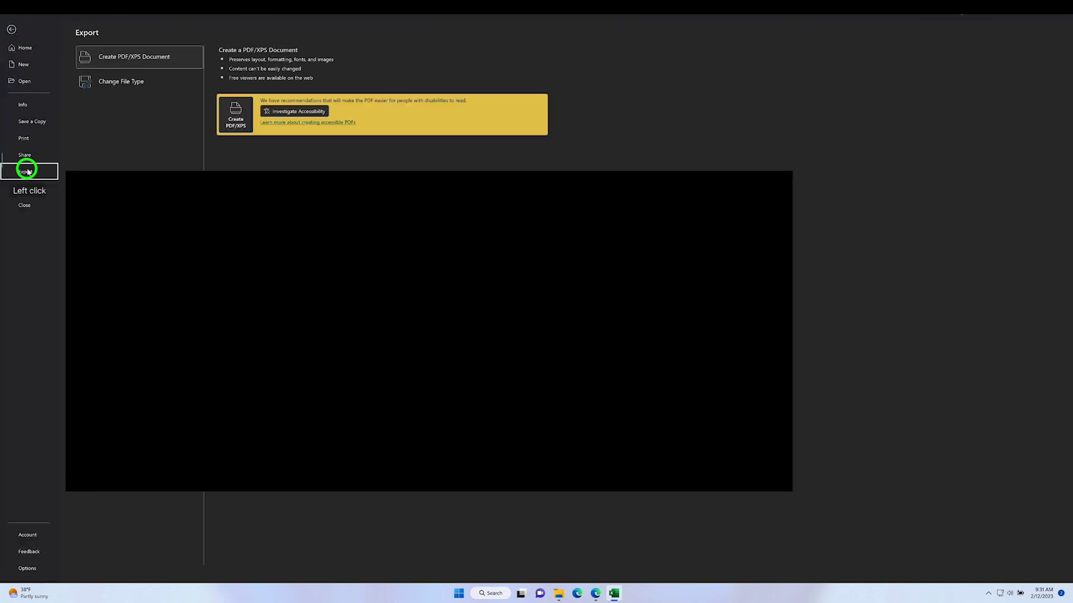
click(130, 78)
click(369, 156)
click(232, 223)
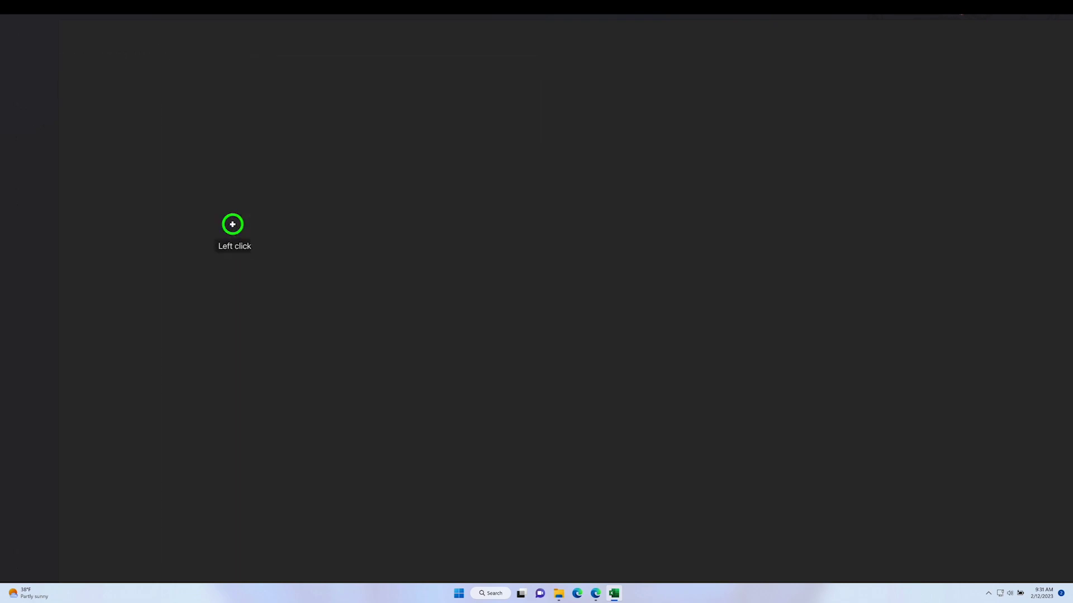
click(32, 212)
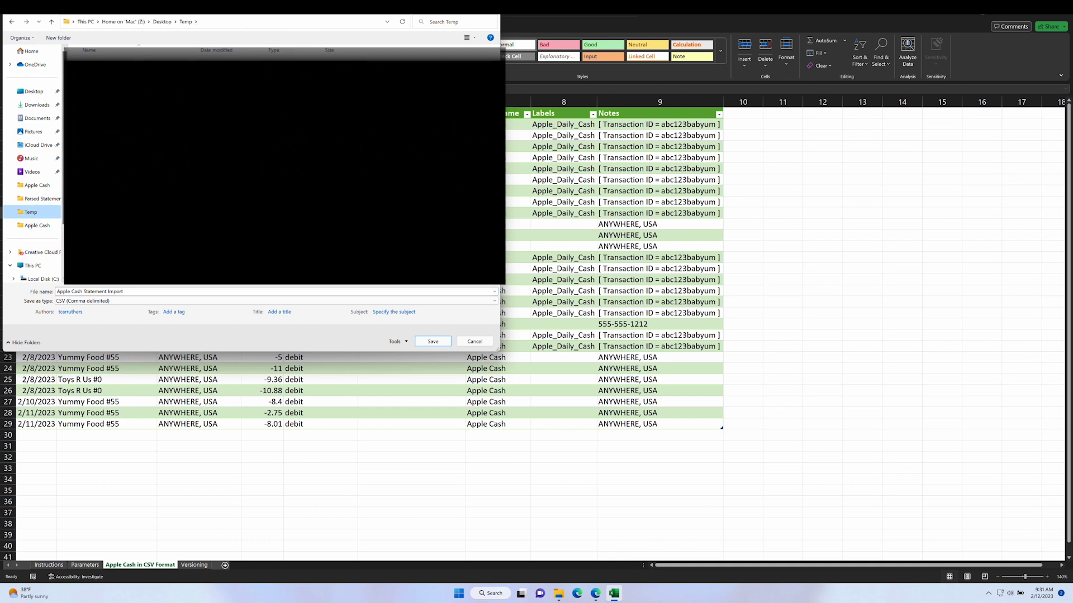
click(442, 340)
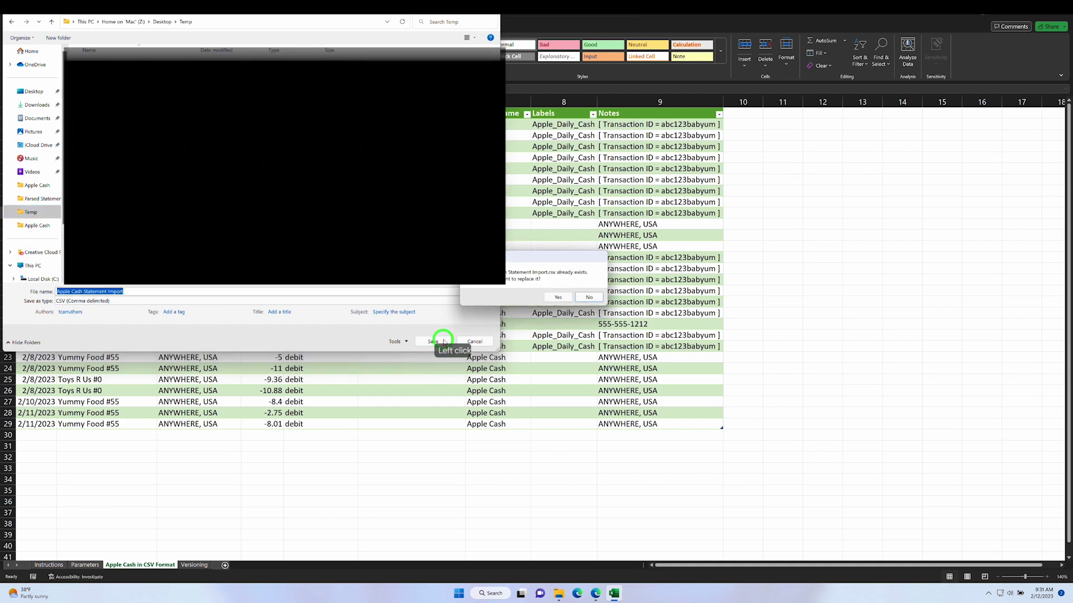
click(554, 298)
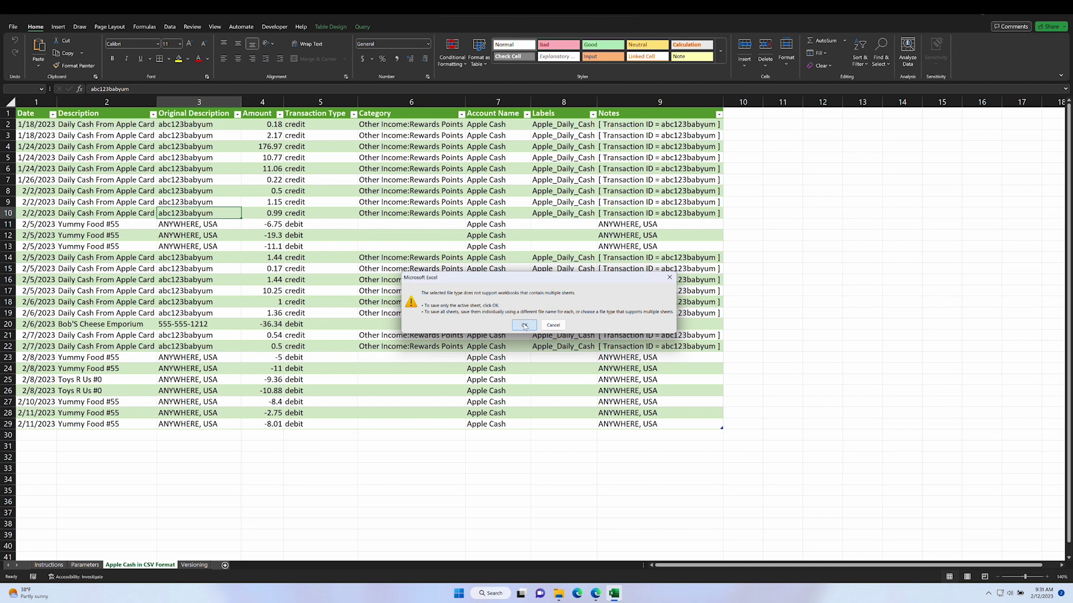
click(524, 326)
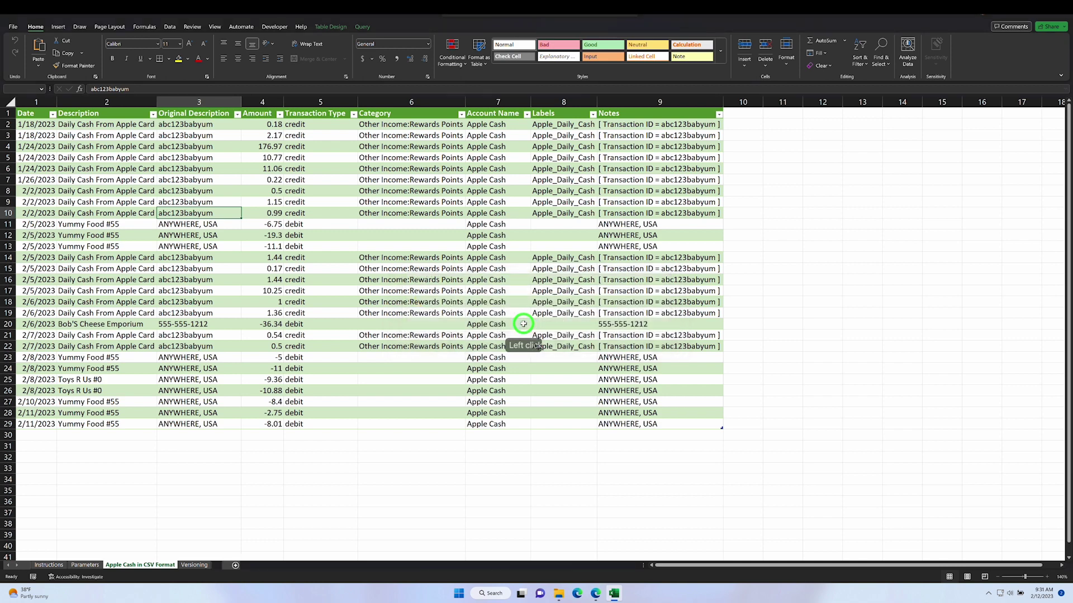
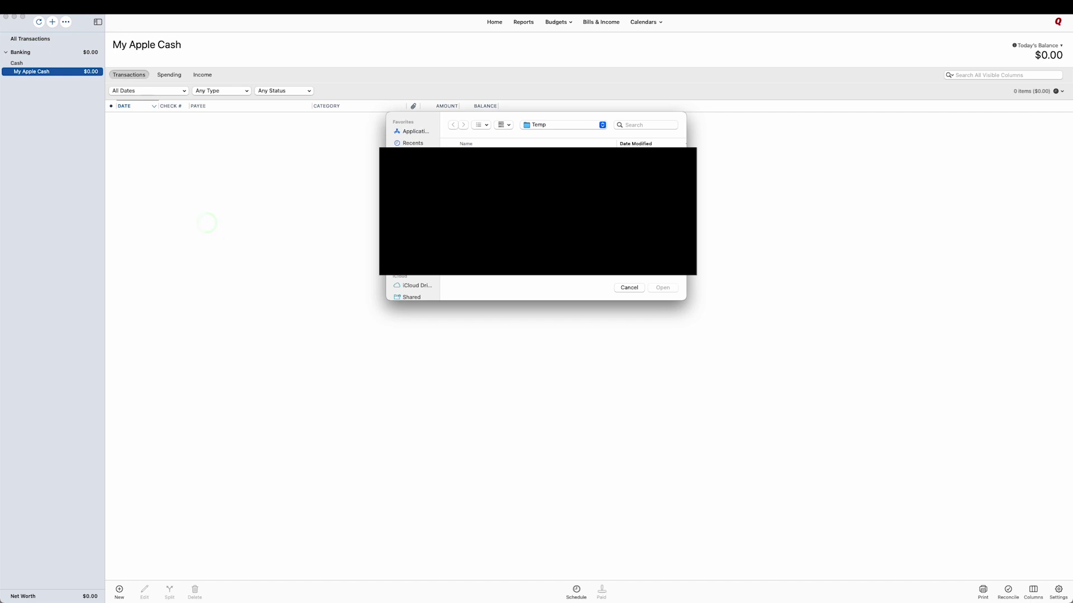
Step: In Quicken, import Apple Cash Statement Import.csv from the Temp folder and sort its transactions by date, oldest first
click(510, 147)
click(673, 291)
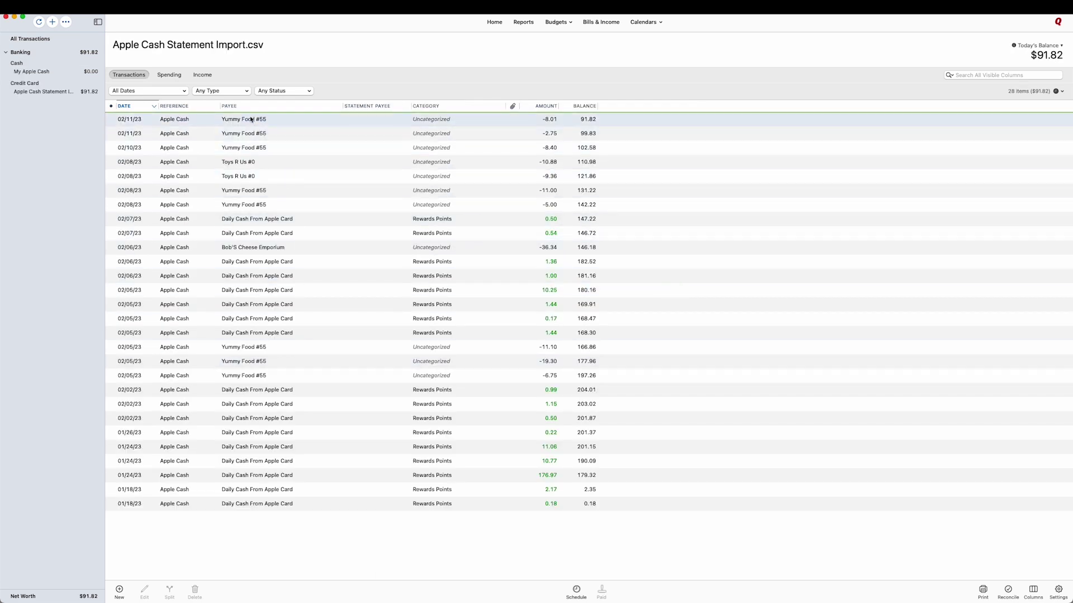
click(136, 108)
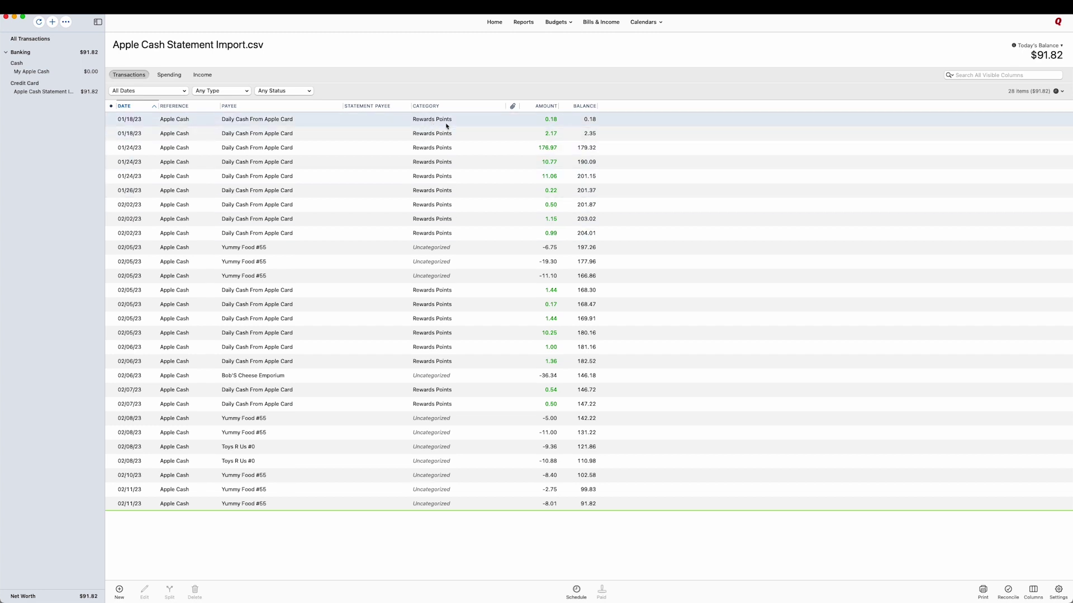
Step: Show the Tags column in the Apple Cash Statement Import.csv register
right_click(641, 110)
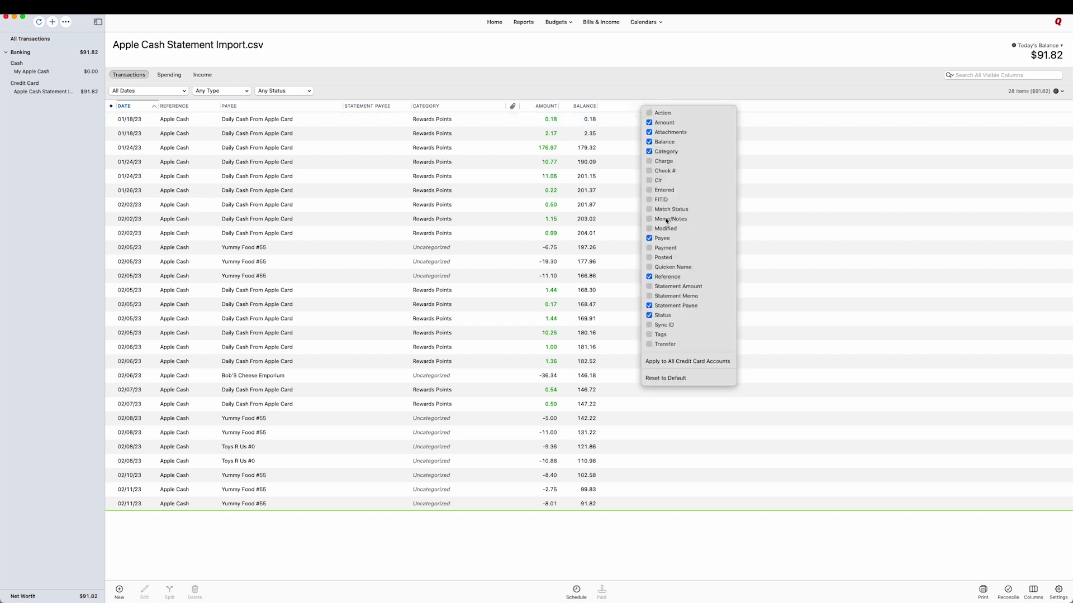
click(663, 334)
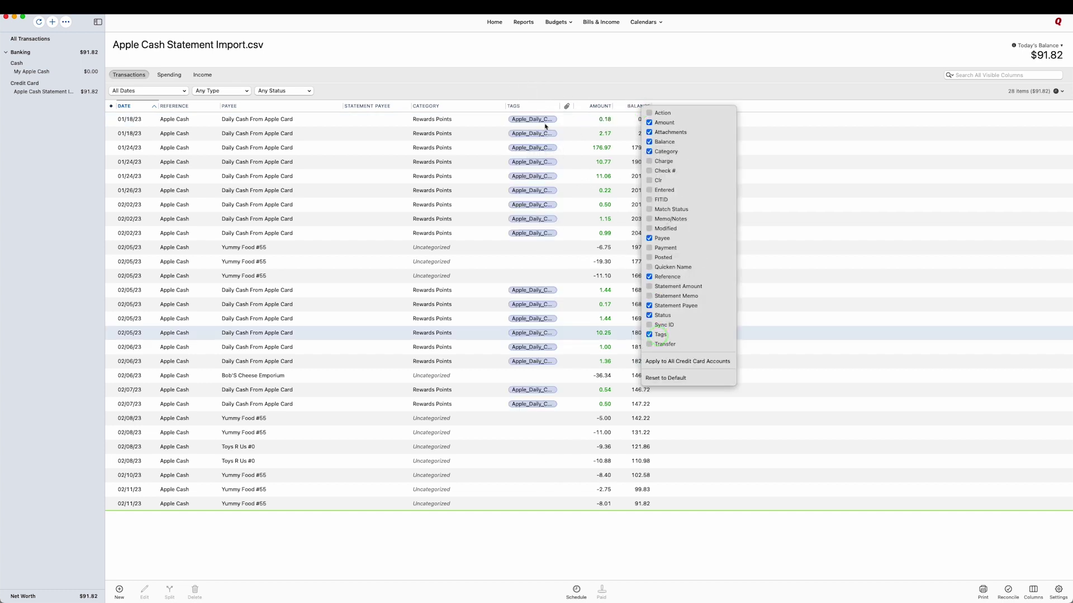
click(808, 170)
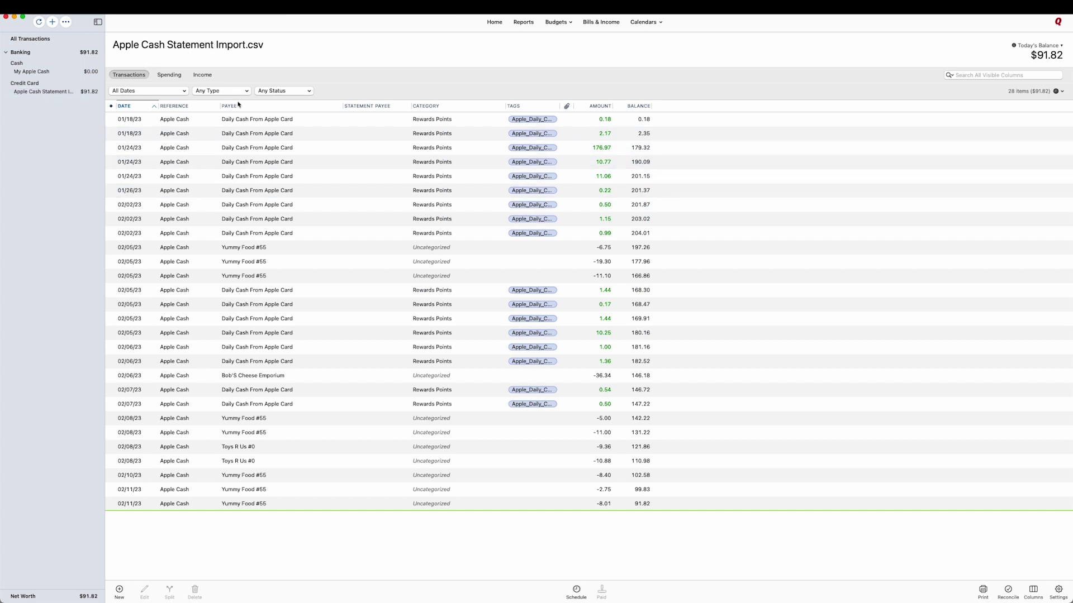
Step: Move all the imported transactions from the Apple Cash Statement Import.csv account into the My Apple Cash account
click(246, 119)
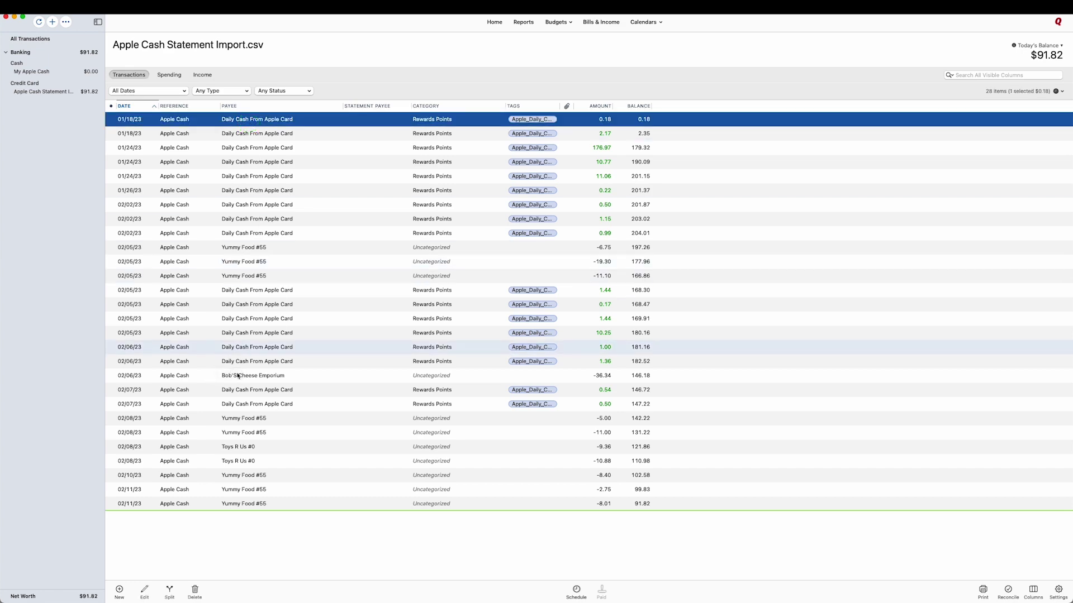
shift+click(261, 504)
drag(241, 126, 53, 76)
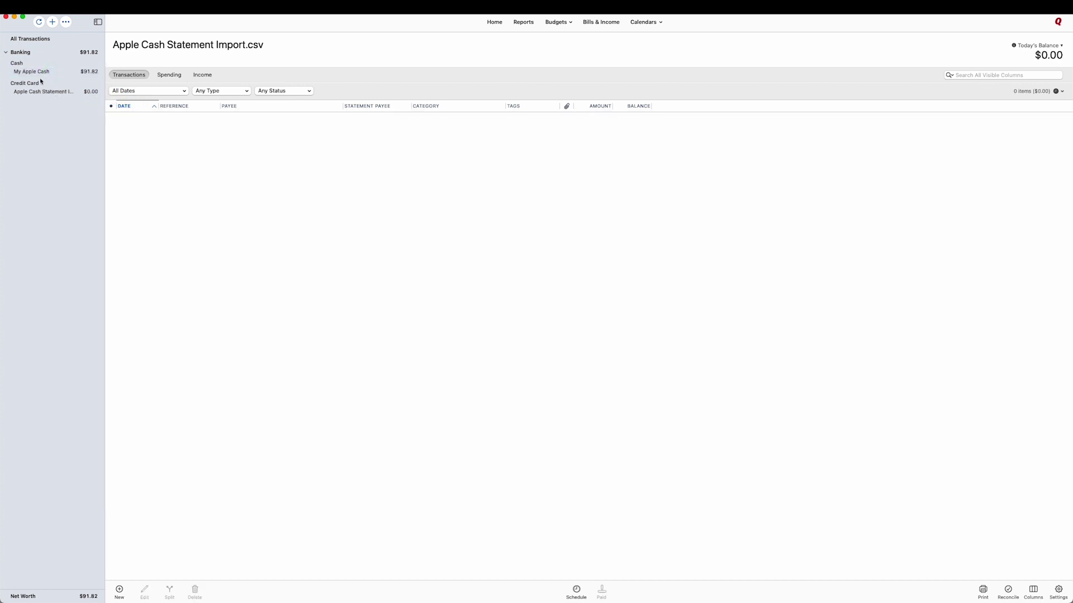
Step: Delete the Apple Cash Statement Import.csv account from Quicken and open the My Apple Cash register
click(42, 90)
drag(104, 85, 147, 89)
right_click(95, 92)
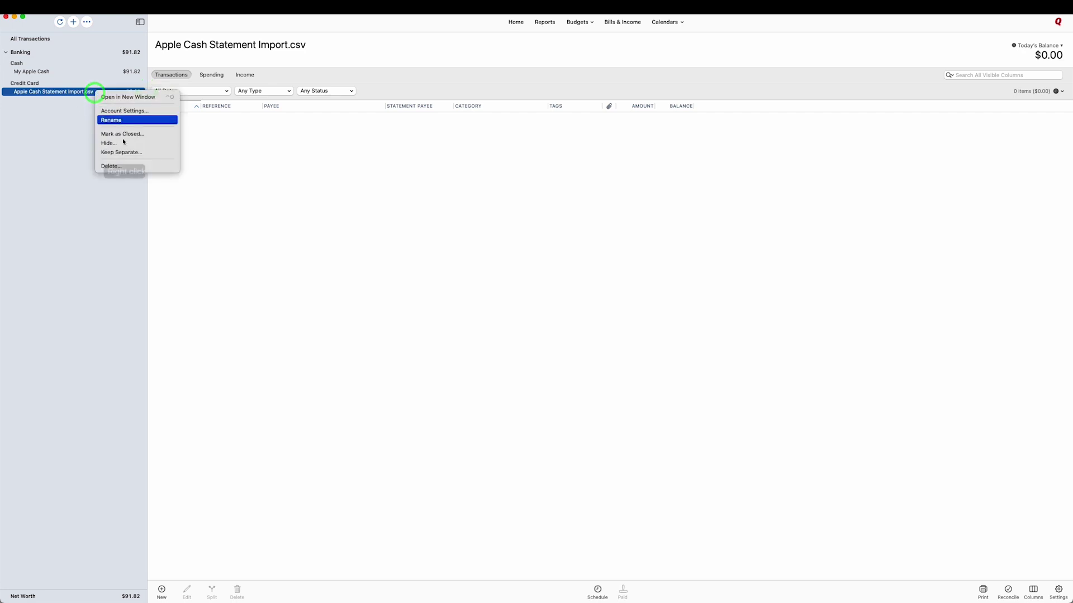
click(125, 165)
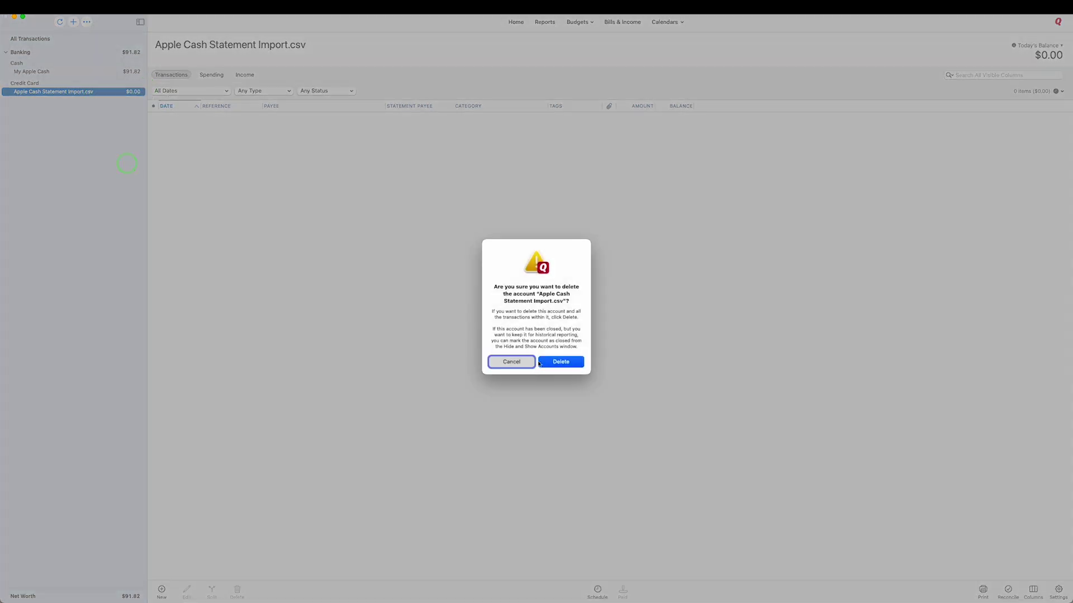
click(552, 362)
click(49, 71)
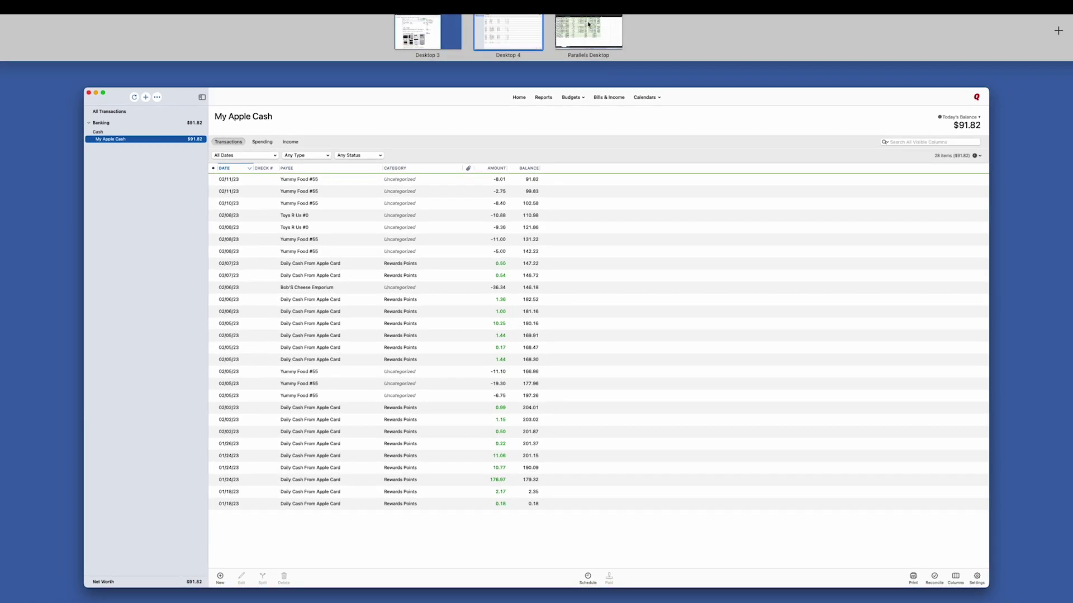
Step: Switch to the Excel workbook, show a wider Queries & Connections list and open the ConvertTransactionsToCSVFriendly query for editing
click(588, 24)
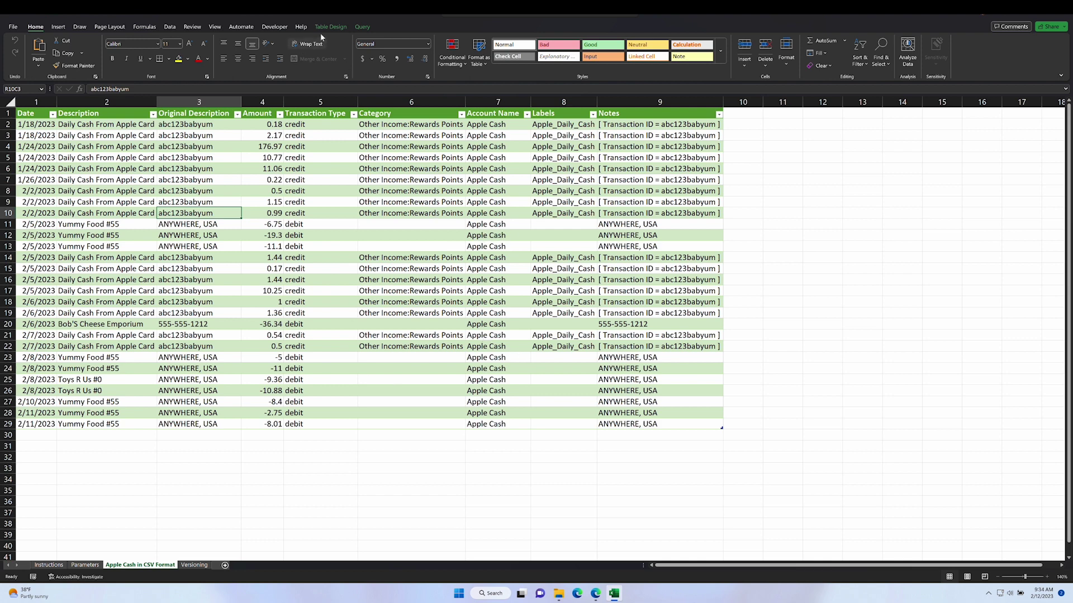
click(409, 169)
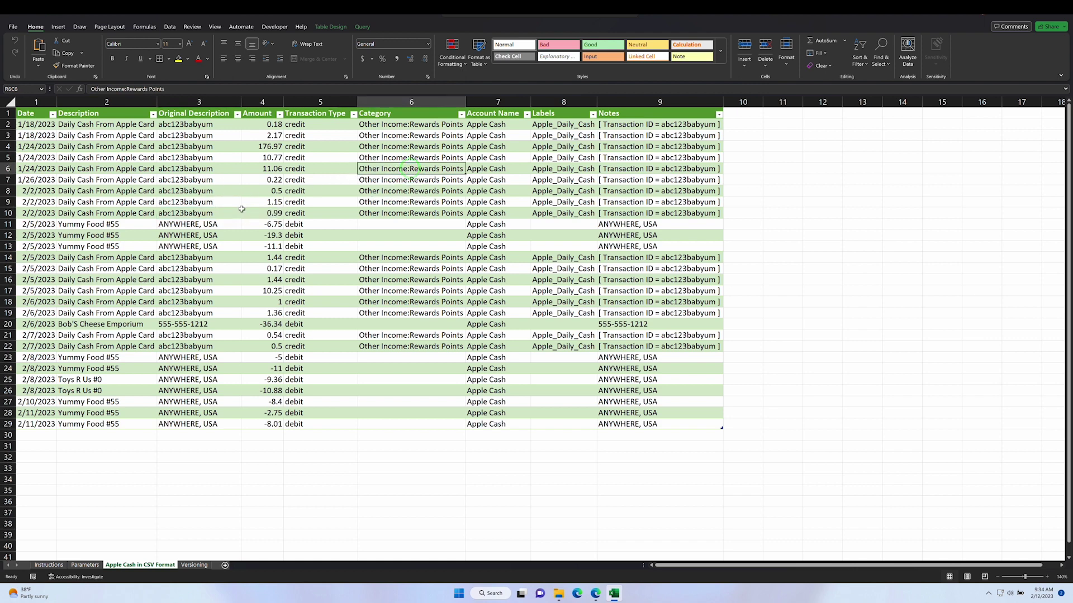
click(170, 27)
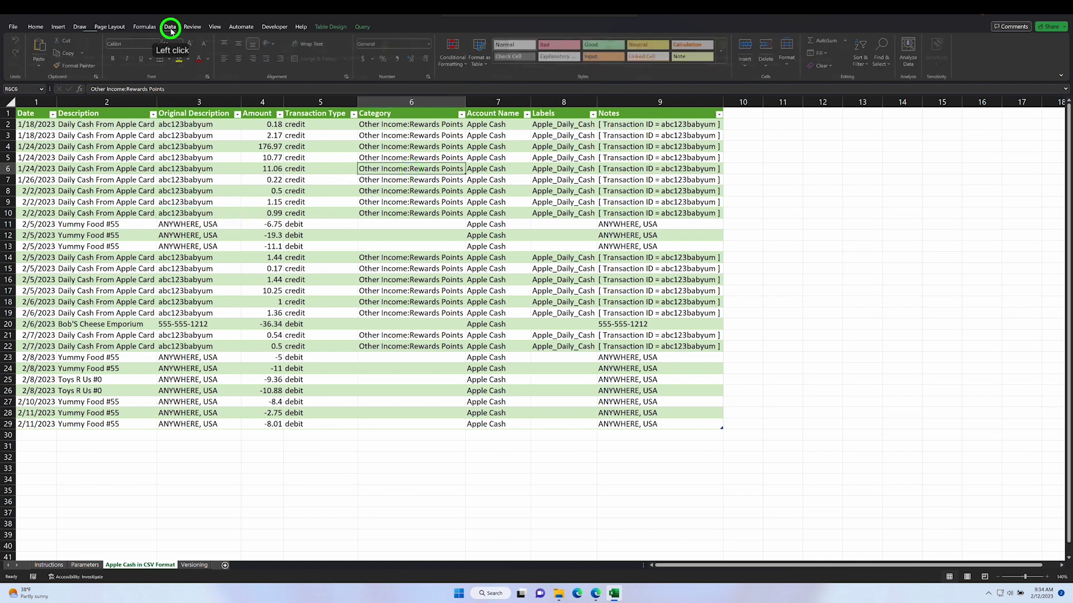
click(229, 41)
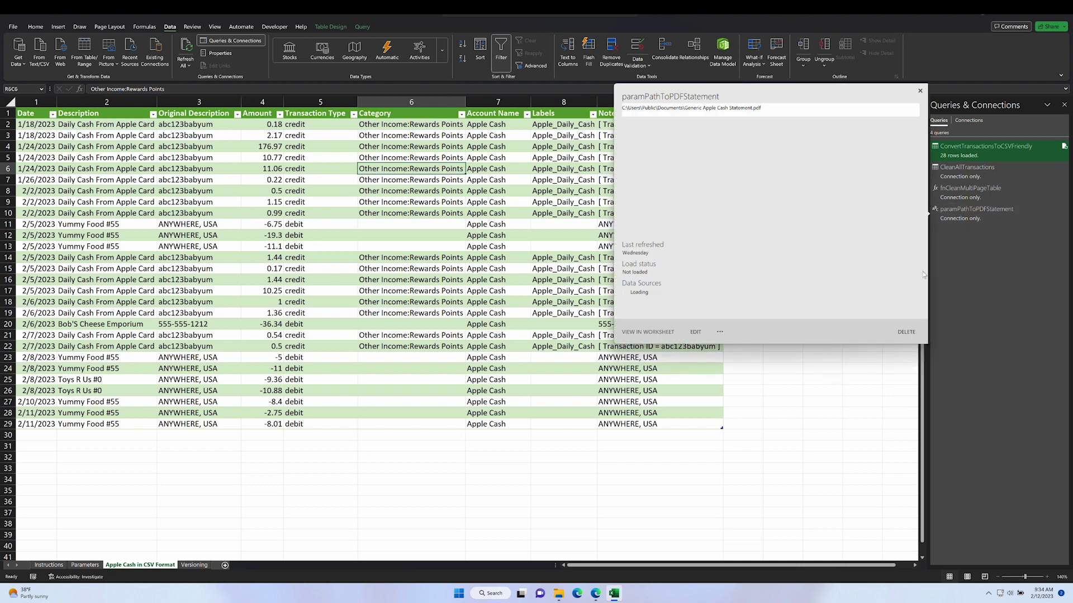
drag(927, 360, 835, 354)
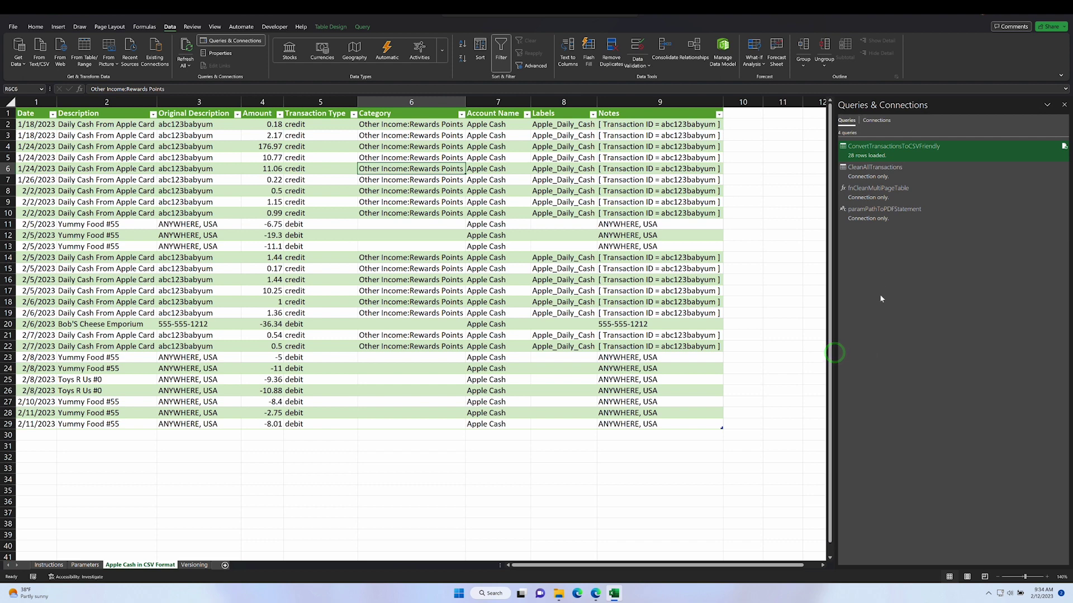
right_click(878, 149)
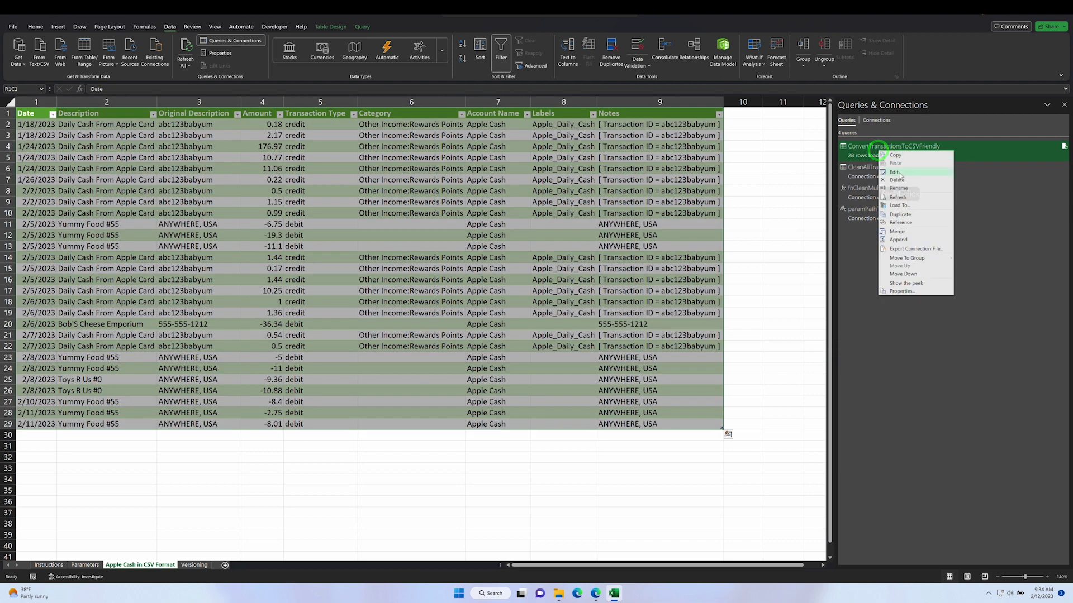
click(899, 173)
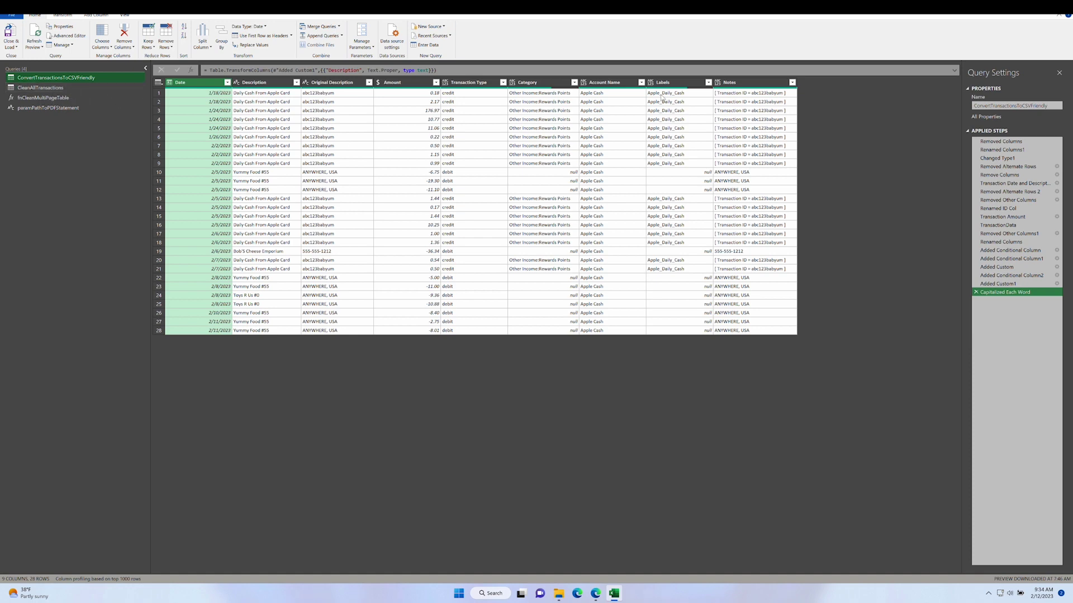
Step: Examine the CleanAllTransactions query's applied steps from Source through Filtered Rows1, including the rows of the Expanded Data result
click(39, 87)
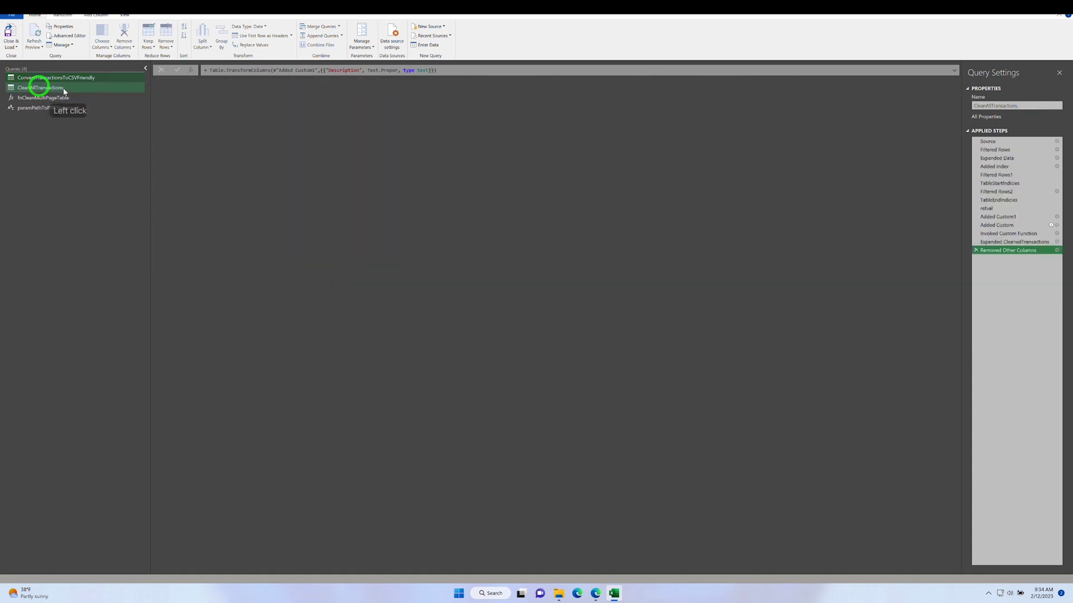
click(990, 141)
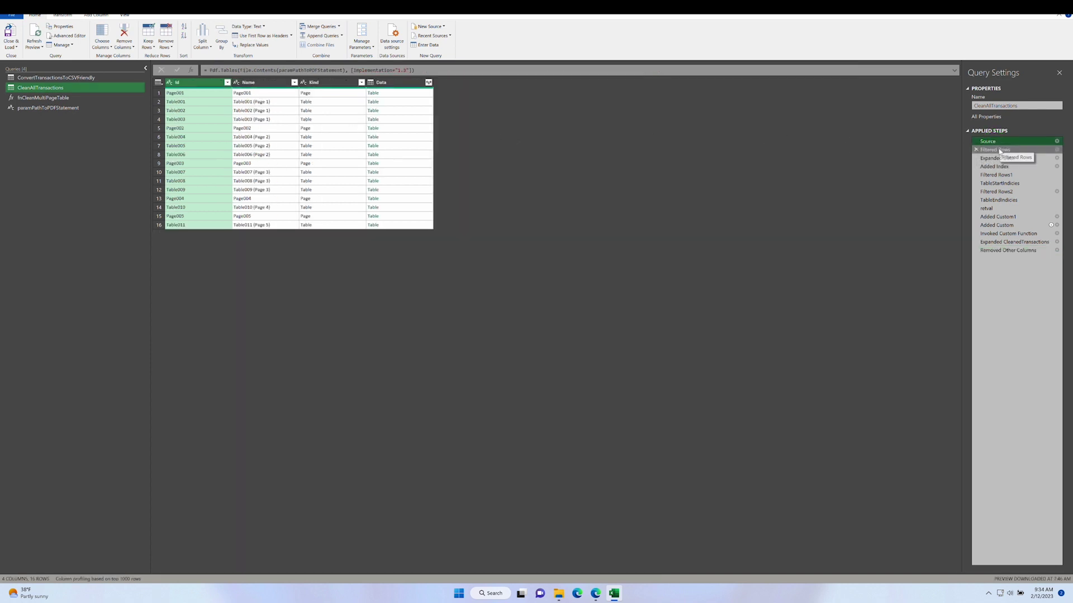
click(998, 150)
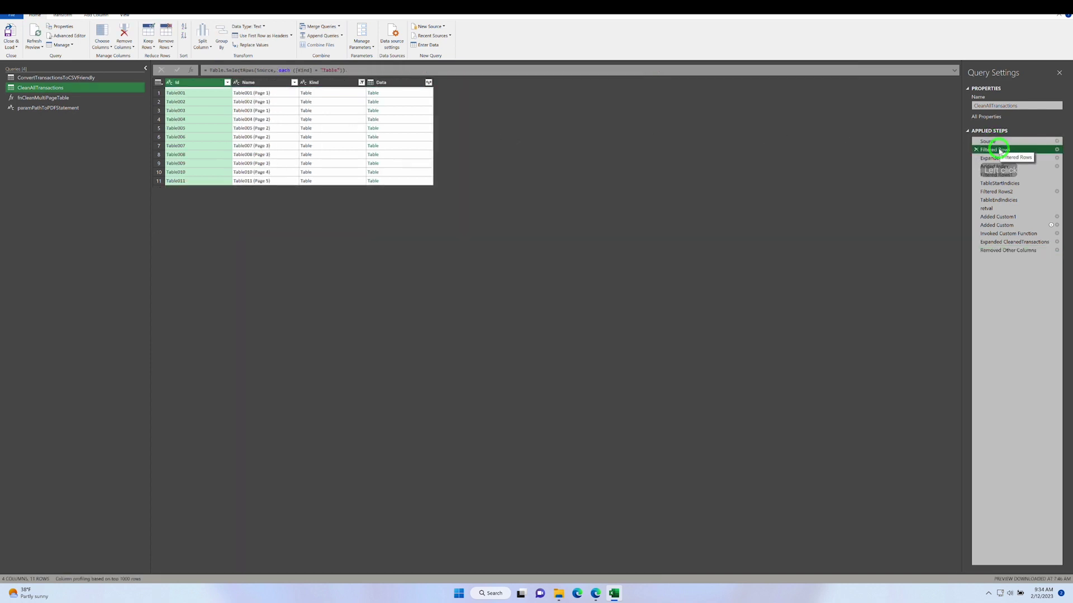
click(1003, 158)
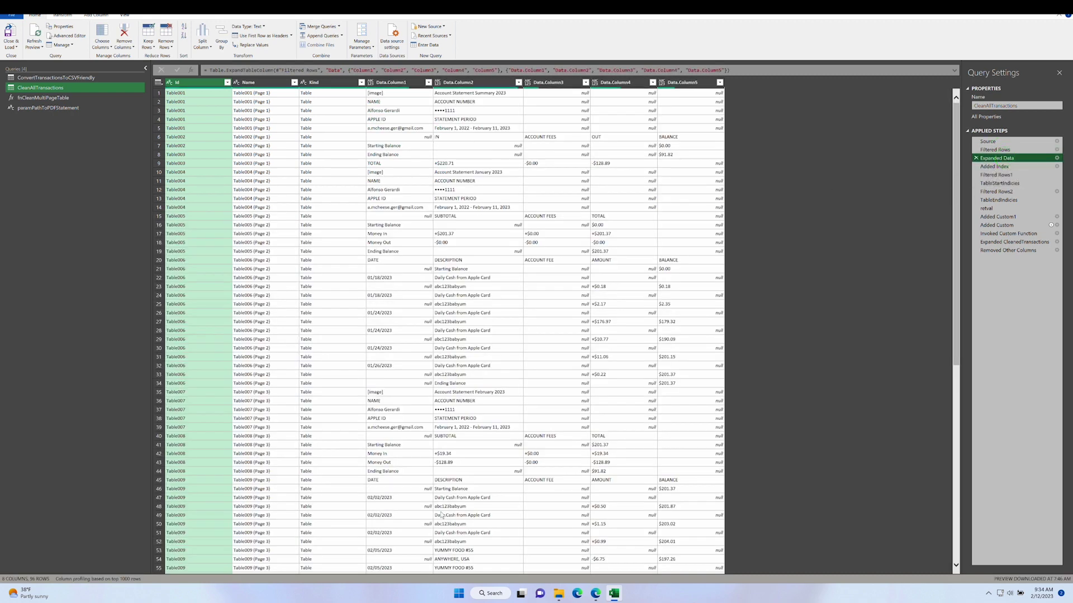
scroll(460, 386, down, 10)
scroll(462, 385, down, 3)
click(994, 167)
click(996, 175)
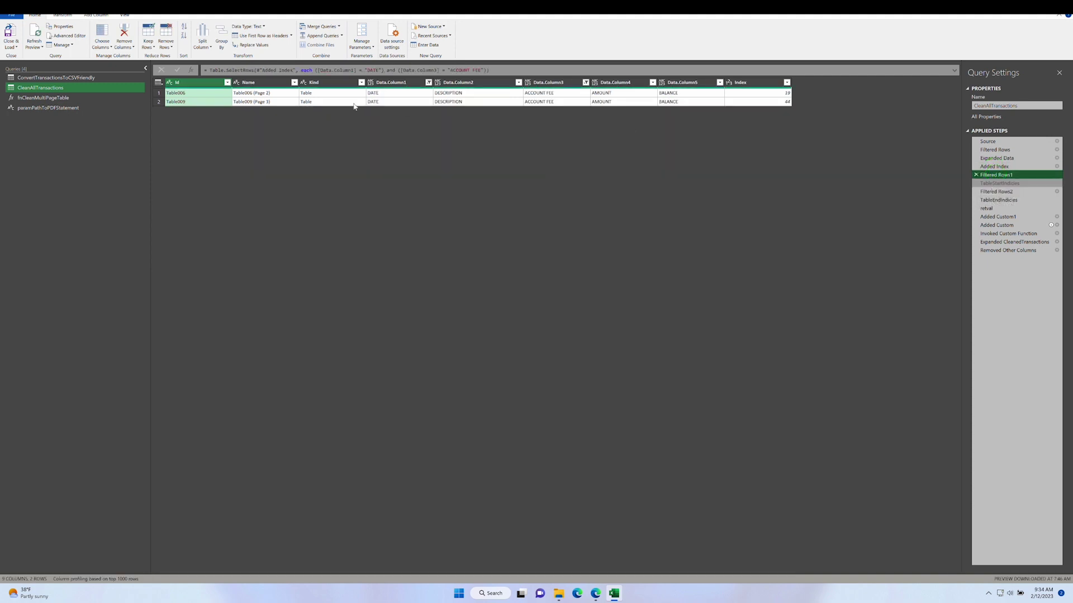
Step: Read the fnCleanMultiPageTable function's code in the Advanced Editor and close it without changes
click(58, 99)
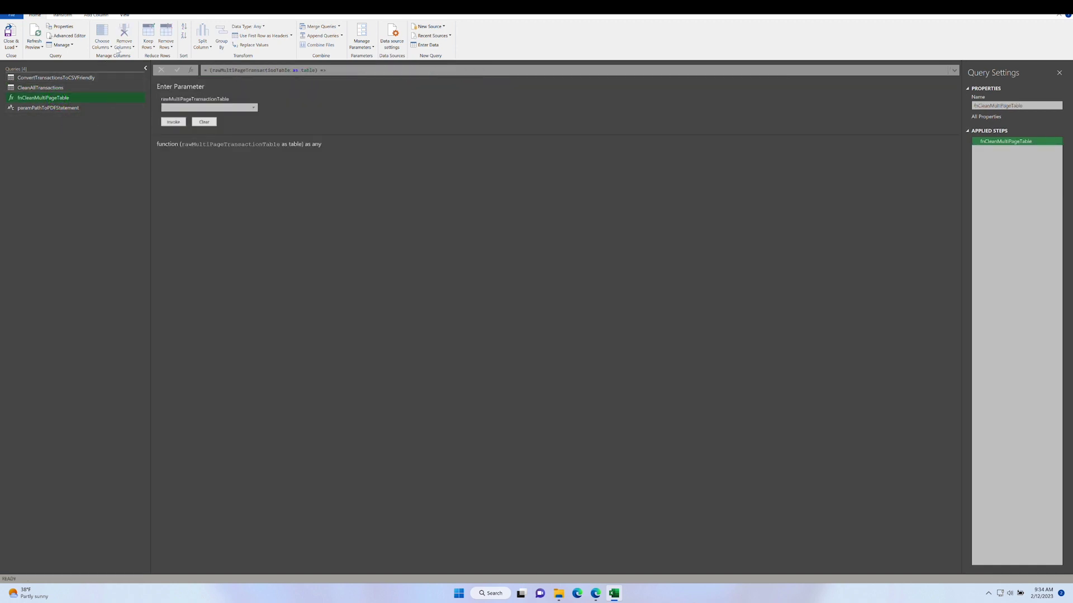
click(54, 36)
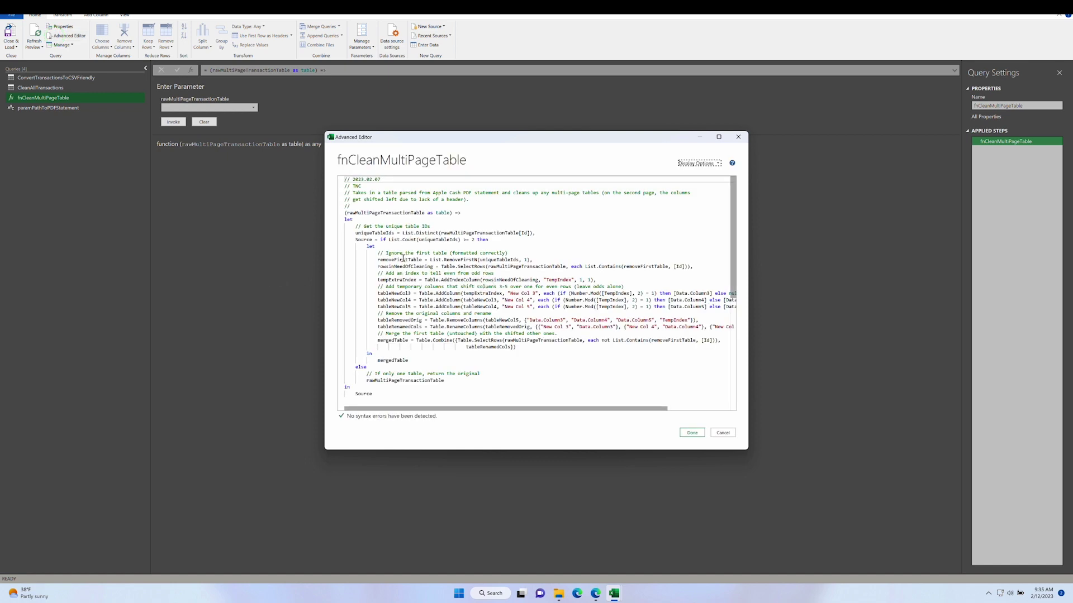
scroll(403, 258, down, 2)
scroll(592, 209, up, 1)
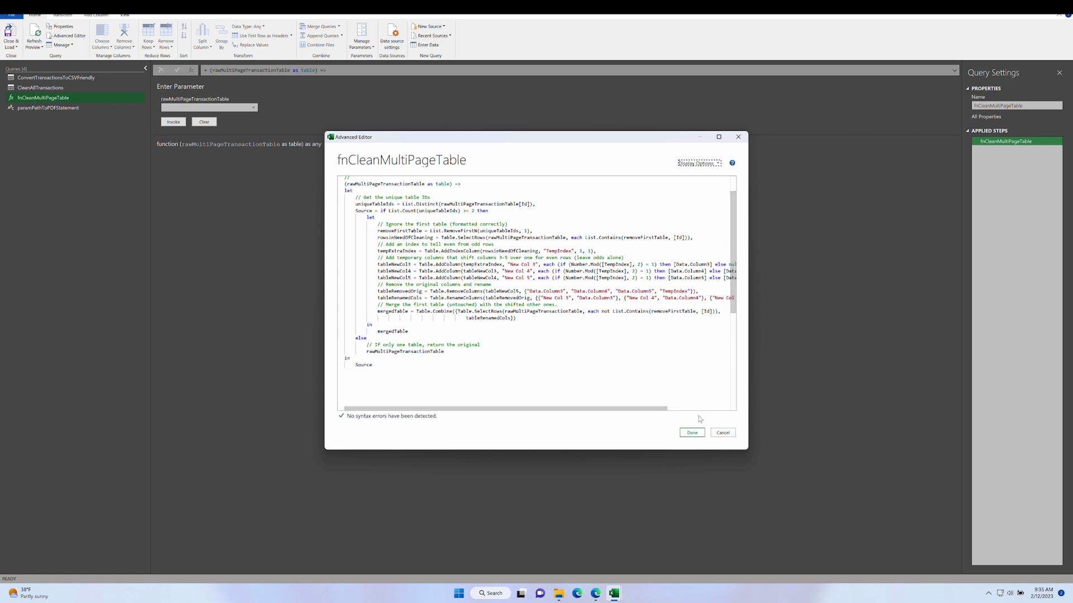
click(727, 433)
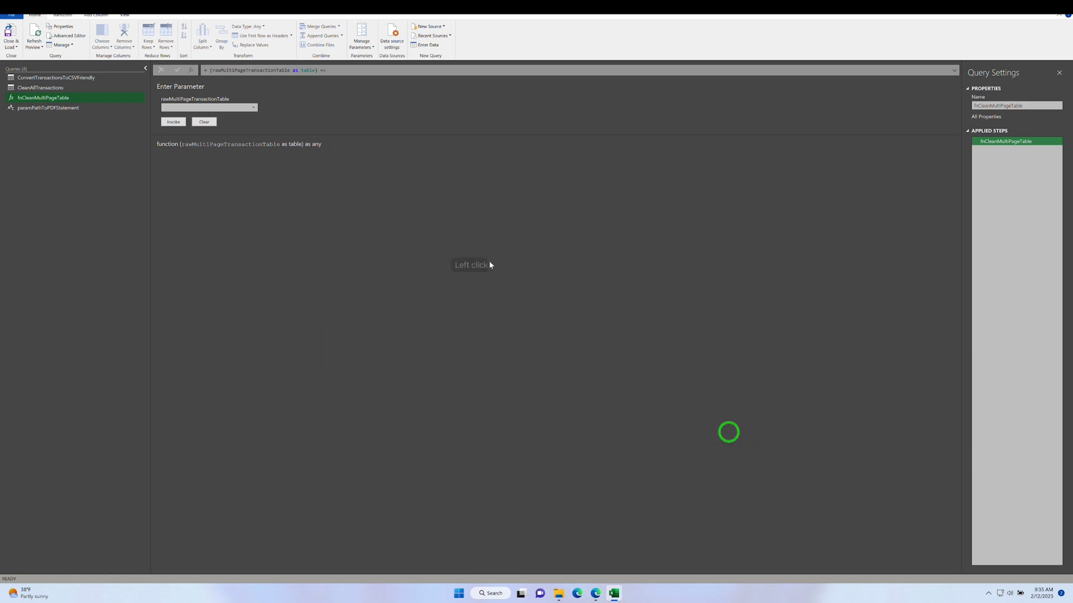
Step: Examine the result of each CleanAllTransactions applied step from Added Index through Removed Other Columns
click(76, 88)
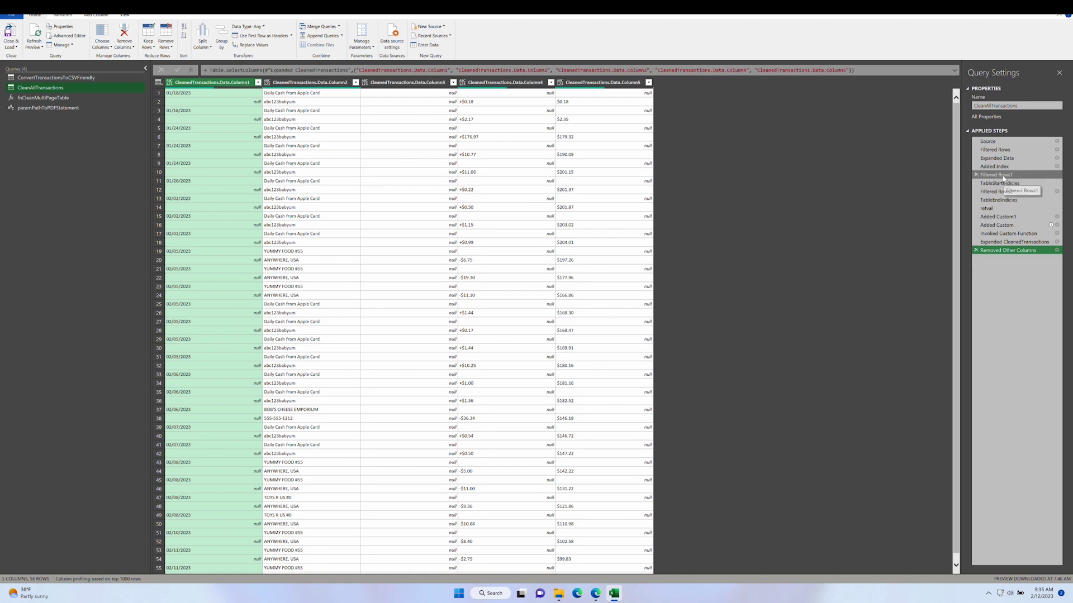
click(1003, 175)
click(1002, 166)
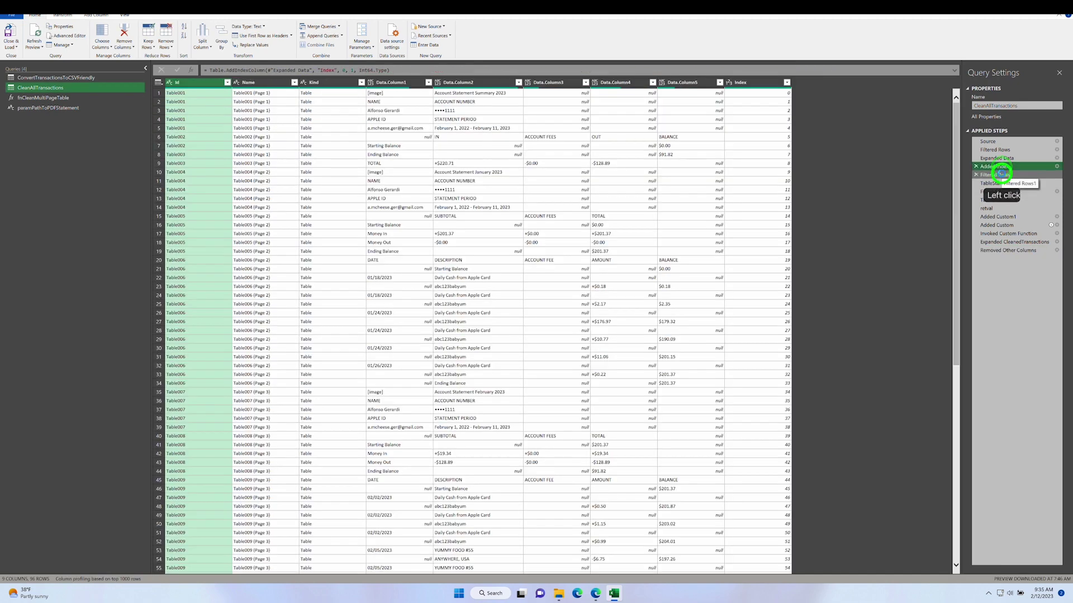
click(1003, 175)
click(1002, 183)
click(999, 192)
click(999, 201)
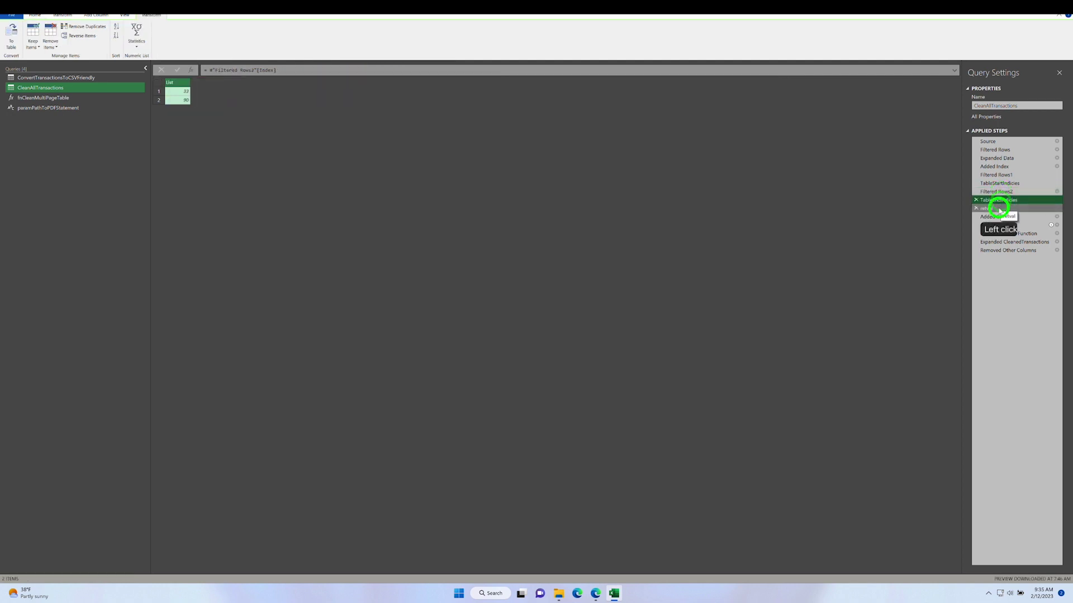
click(1000, 209)
click(1002, 217)
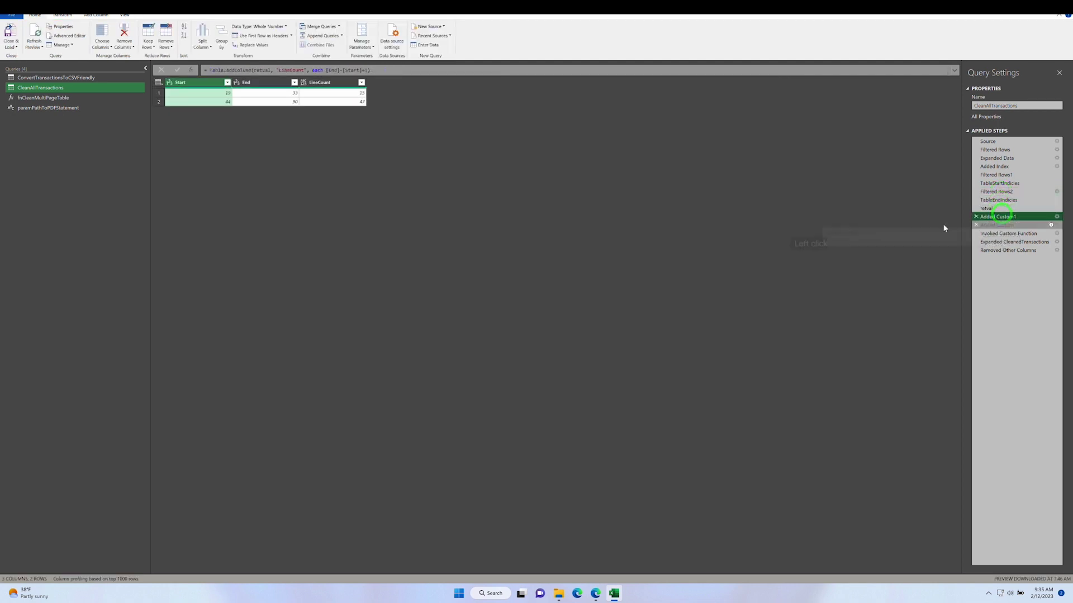
click(1014, 227)
click(1014, 234)
click(1014, 242)
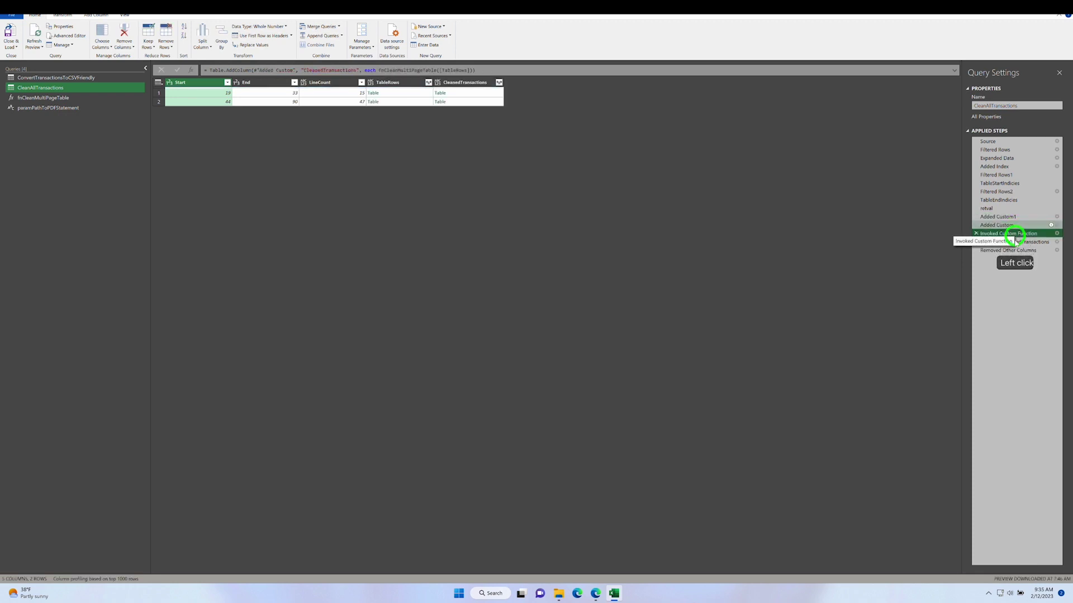
click(1013, 250)
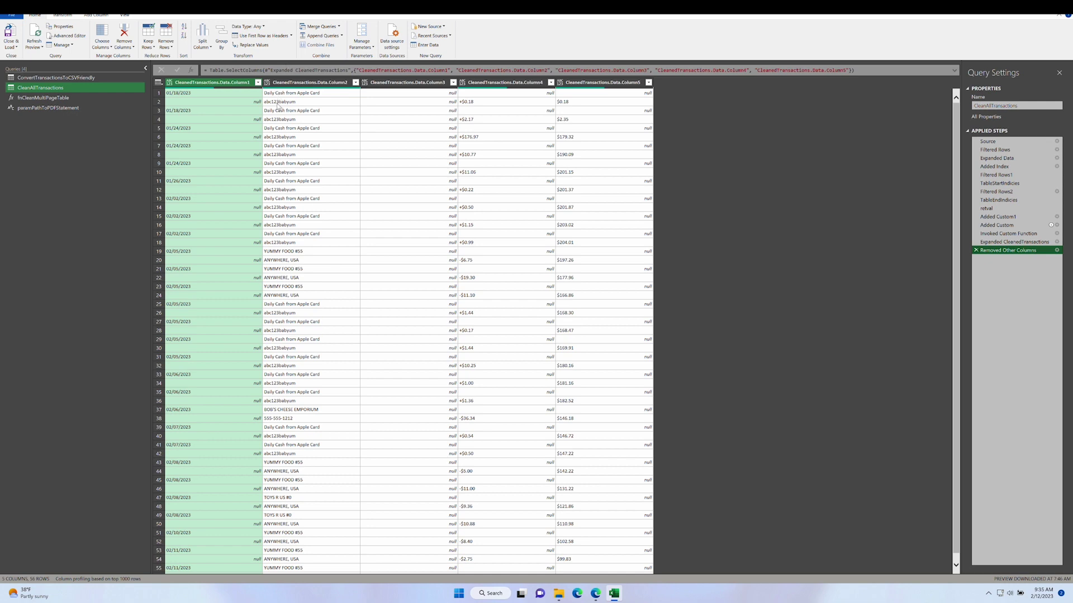
Step: Review the ConvertTransactionsToCSVFriendly query's code without changing it, then close the query editor and return to the Apple Cash in CSV Format sheet
click(60, 78)
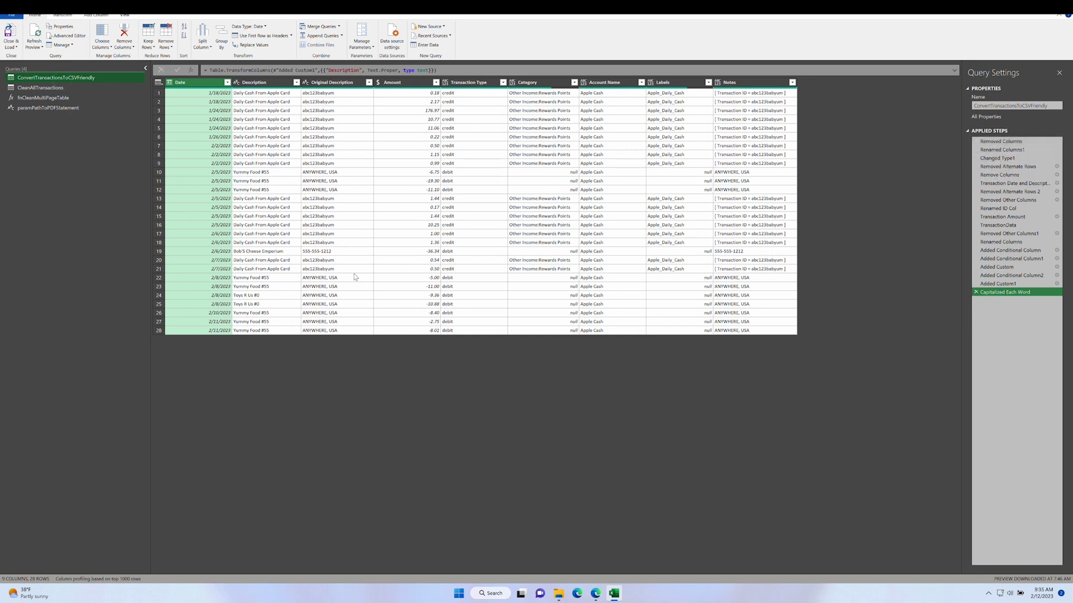
click(68, 35)
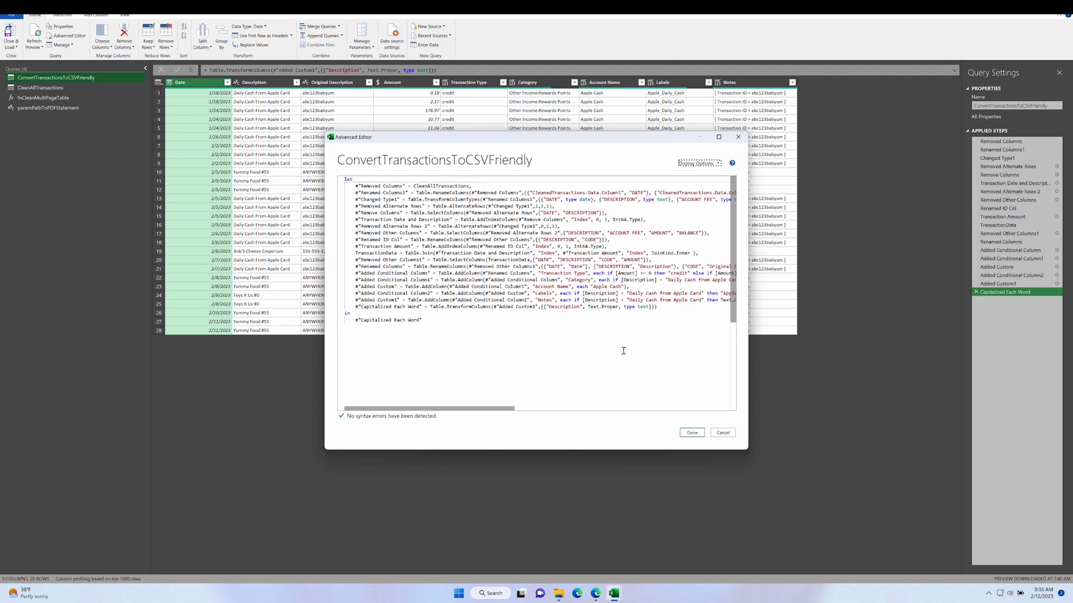
click(728, 435)
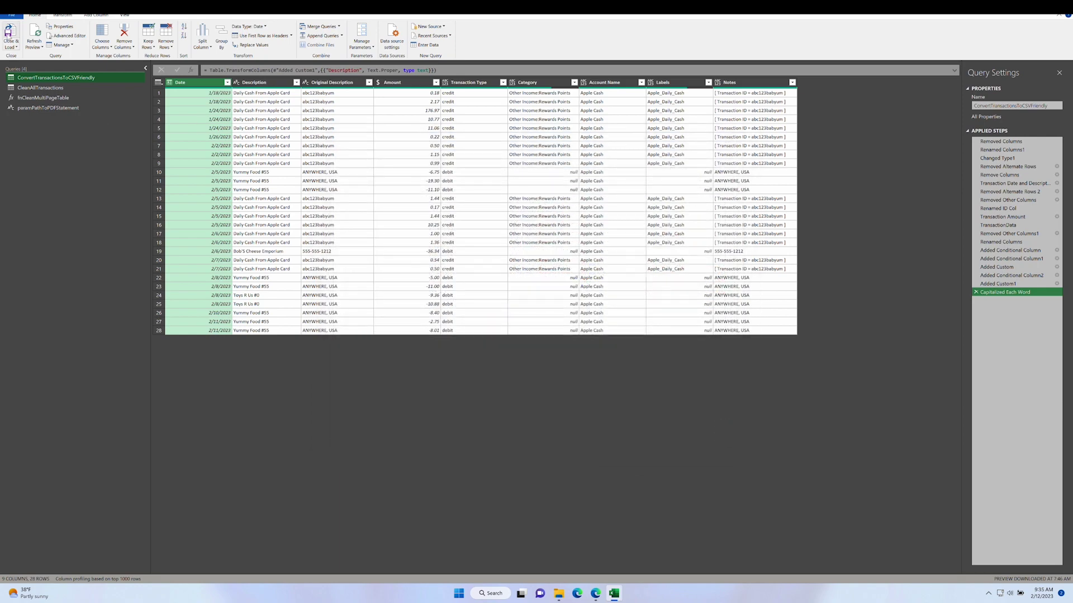
click(9, 35)
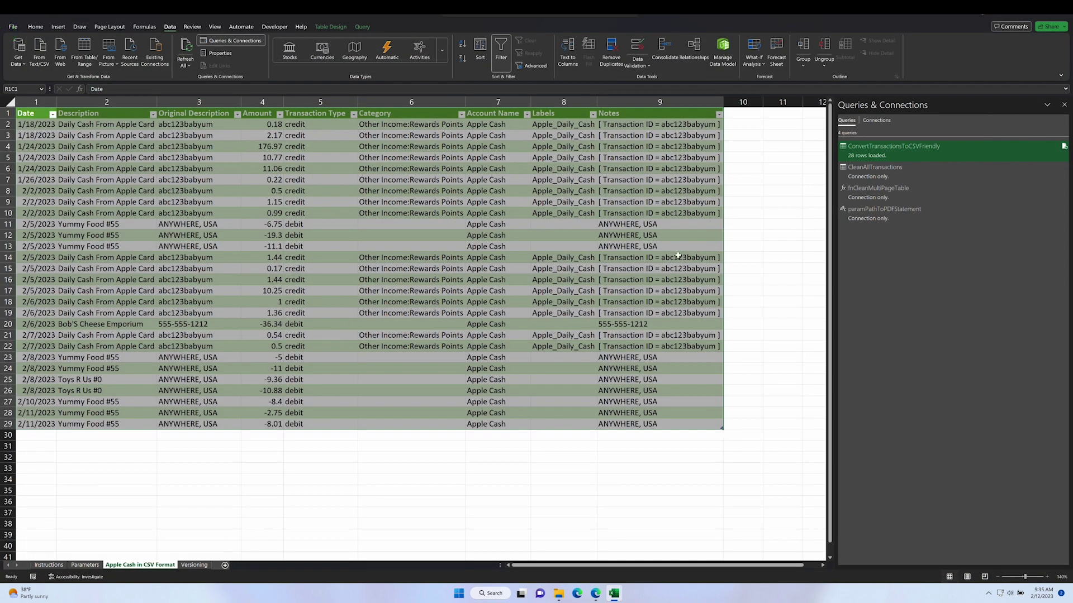
click(469, 478)
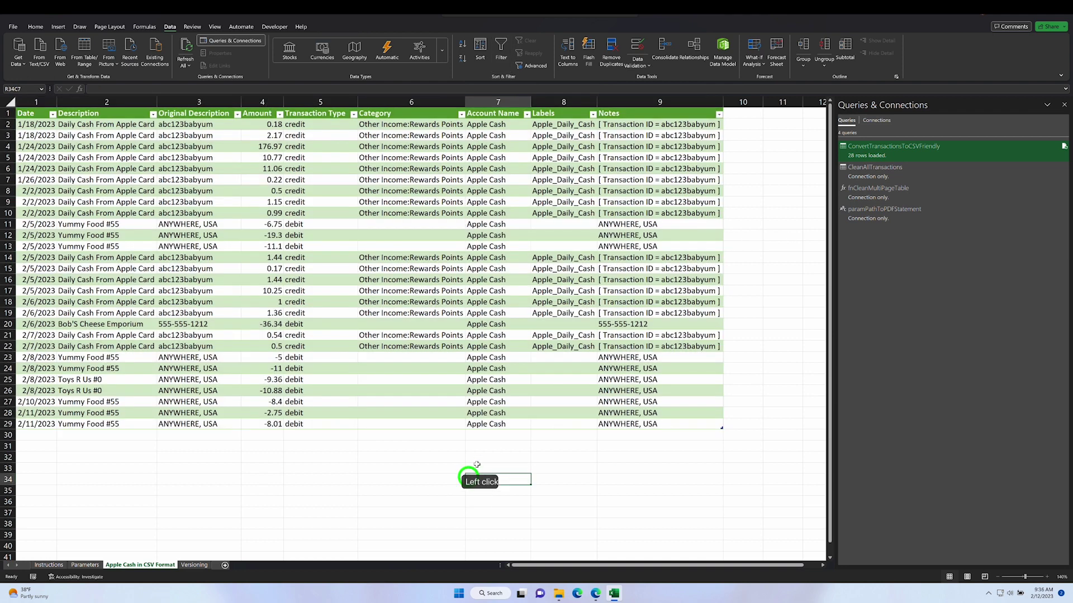